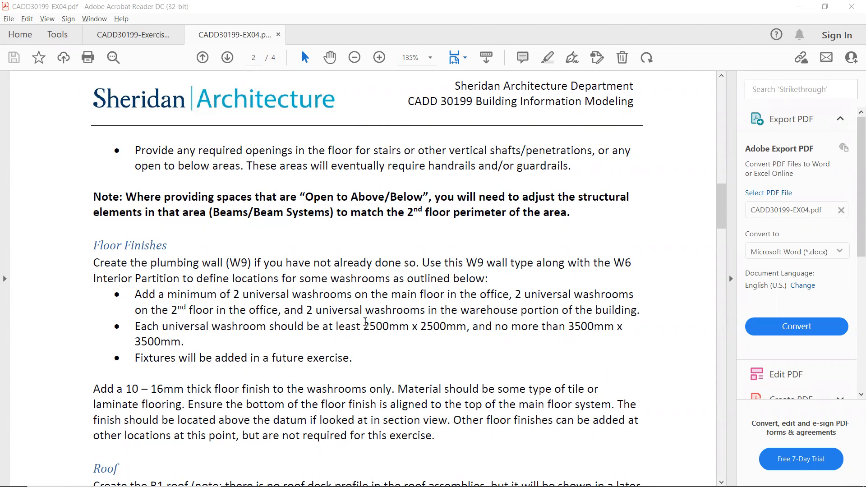
- Switch to the Revit model and open the 1st FLOOR (T.O. CONC) floor plan
key(alt+Tab)
key(alt+Tab)
key(alt+Tab)
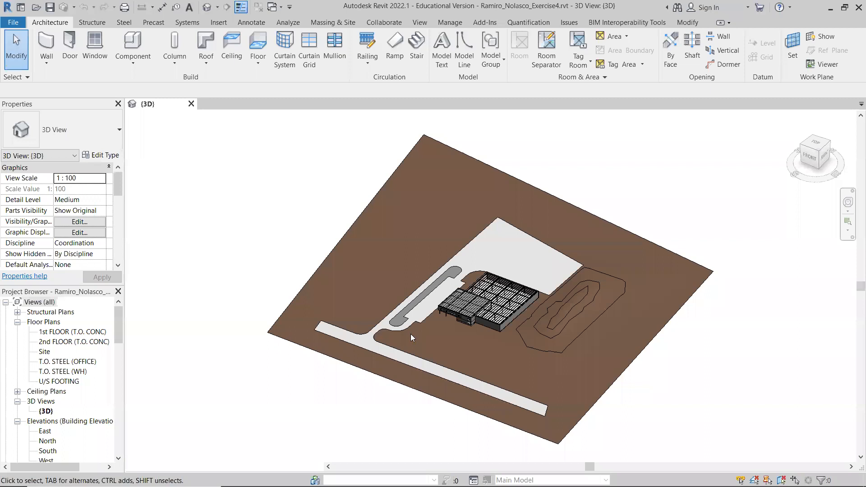
scroll(449, 322, up, 5)
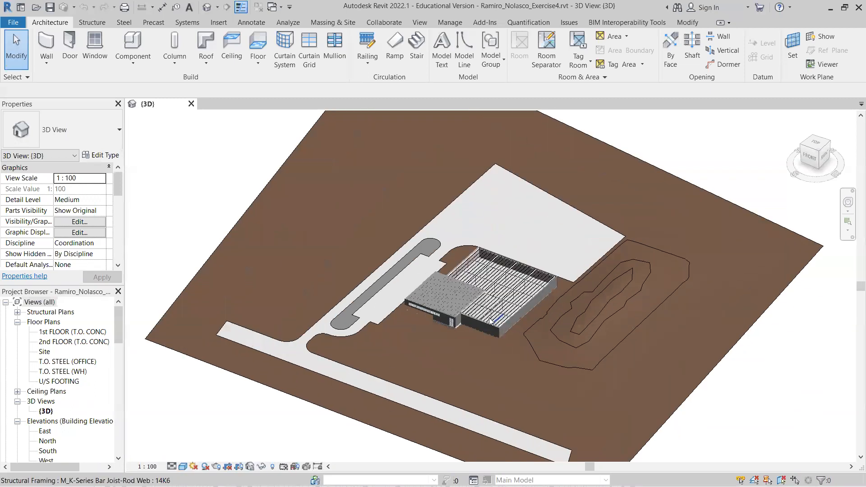
scroll(445, 319, up, 2)
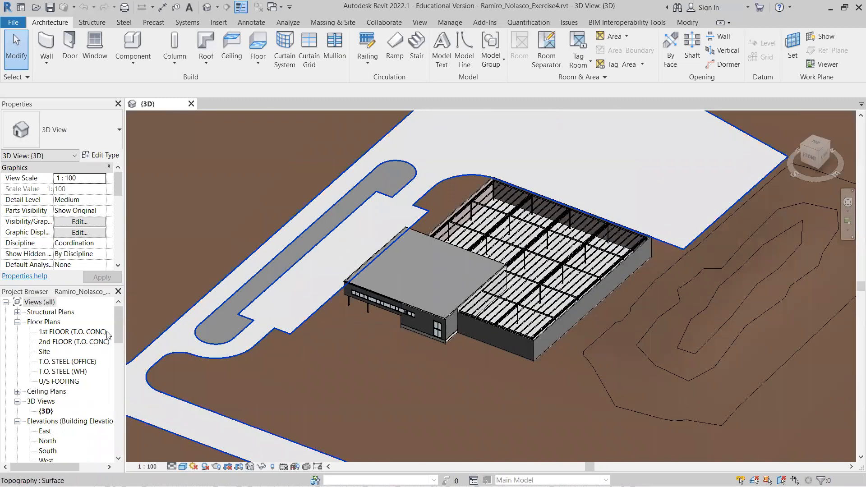
double_click(81, 333)
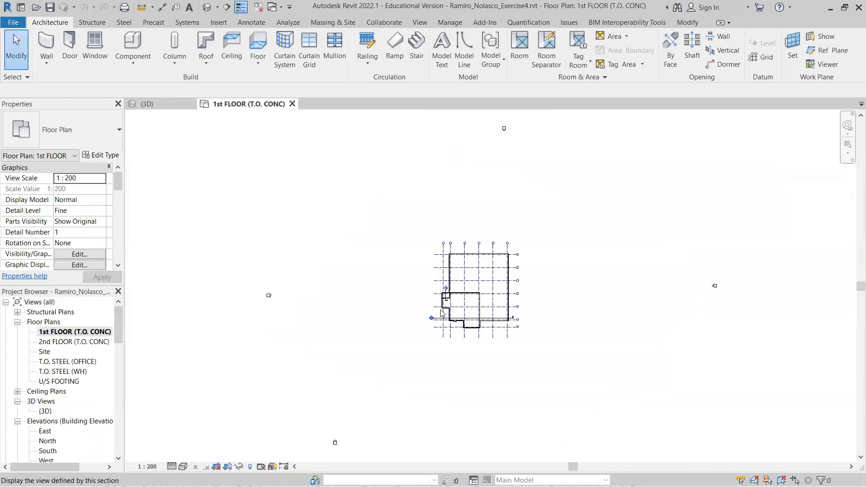
scroll(475, 309, up, 5)
scroll(480, 303, up, 2)
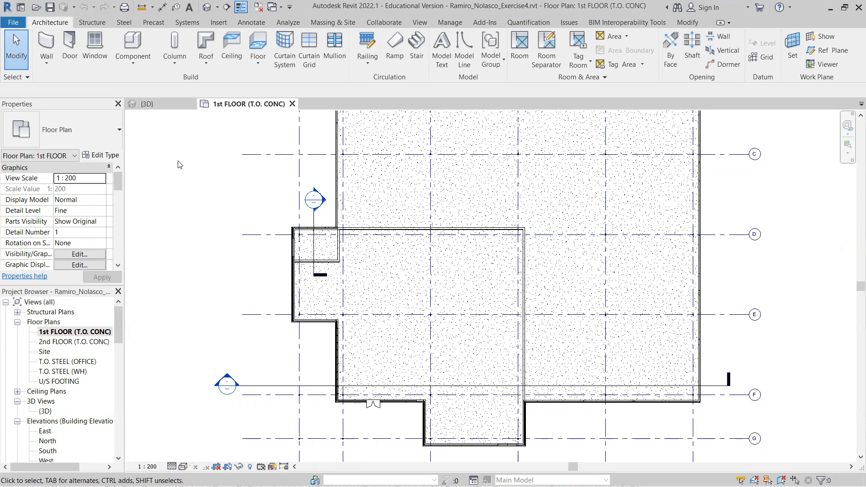
- Start the Wall tool with the SC-A_M_Interior - Generic wall type
key(w)
key(a)
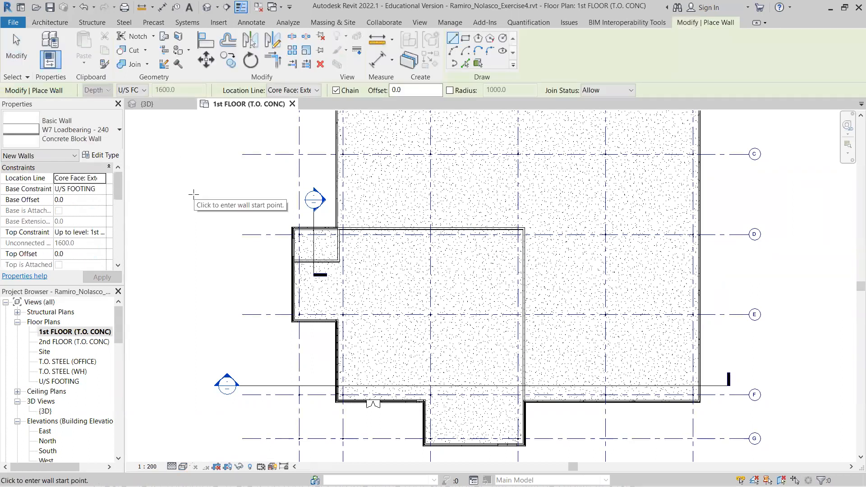
click(105, 143)
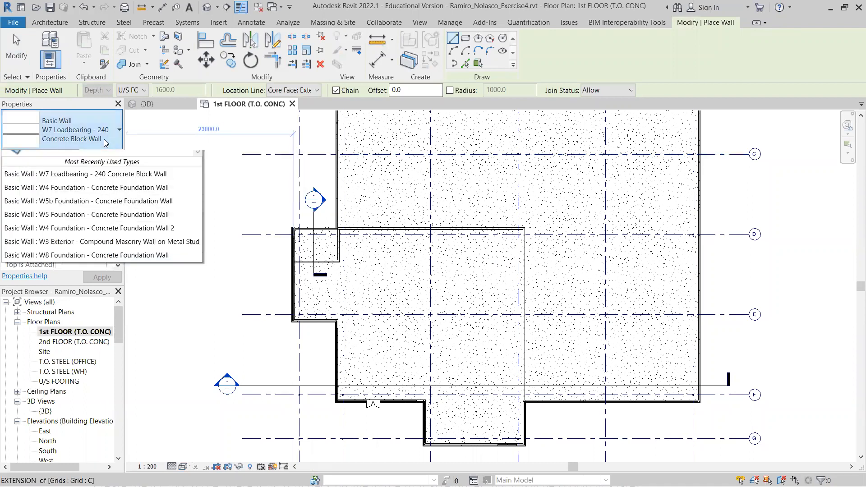
scroll(108, 194, up, 2)
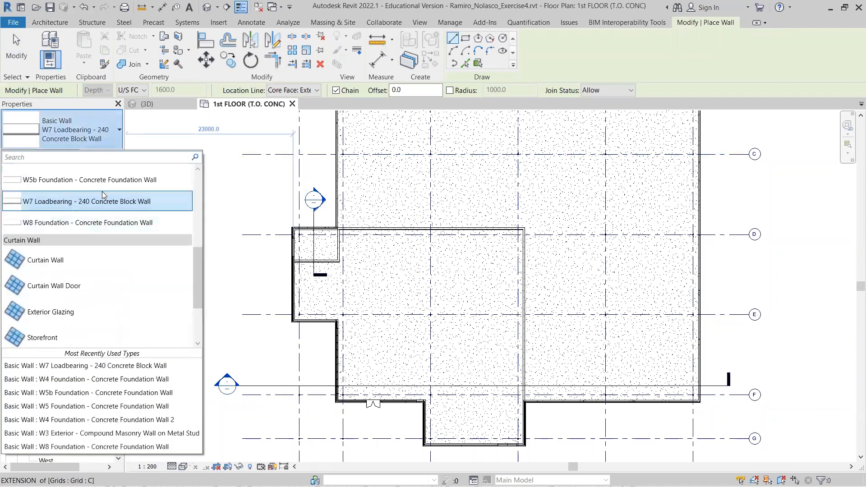
scroll(110, 199, up, 4)
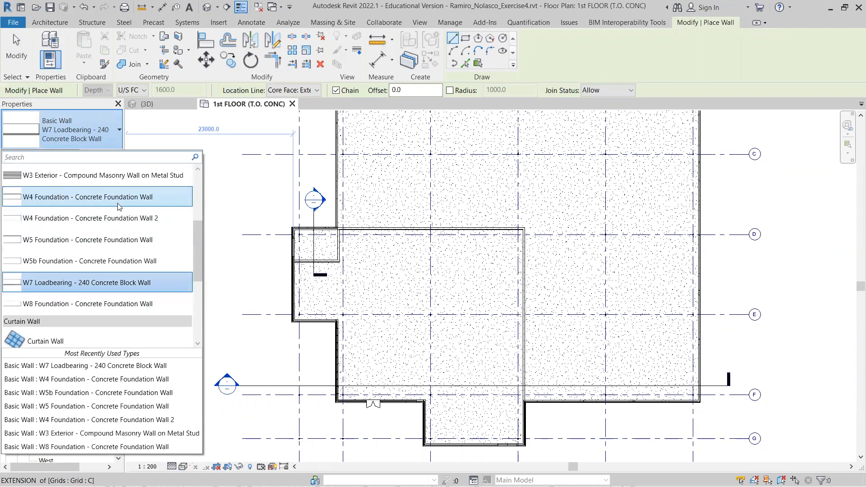
scroll(120, 208, up, 2)
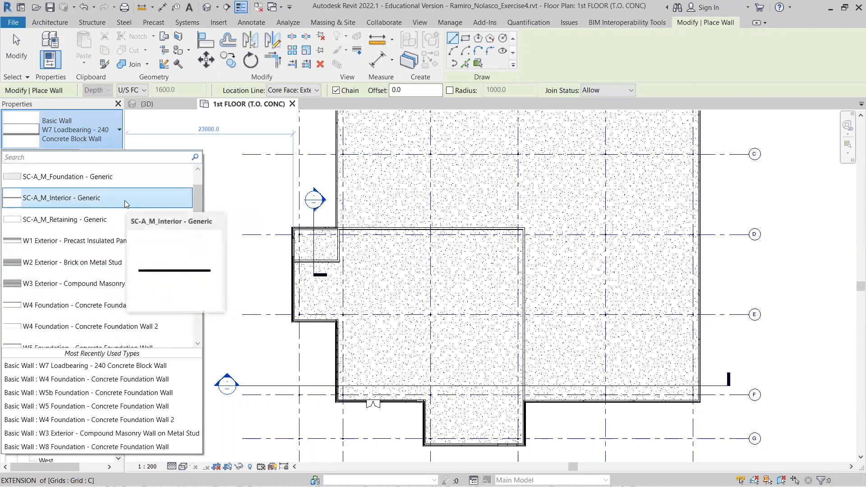
click(98, 201)
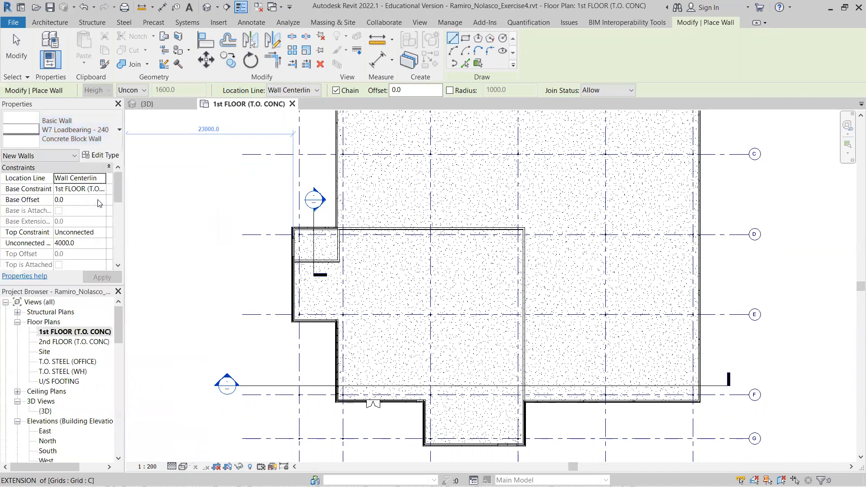
- Begin duplicating the wall type and copy the title "W6: Interior - Typical Partition Wall" from the exercise drawing set PDF in Acrobat Reader
click(100, 156)
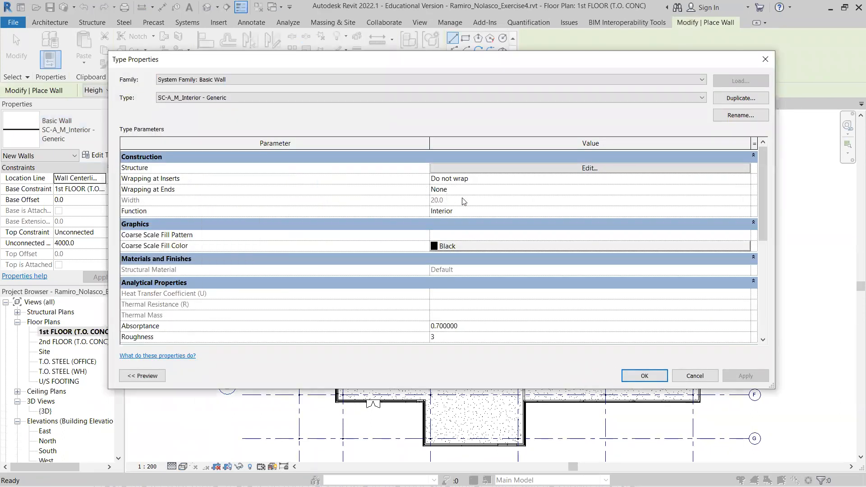
click(756, 100)
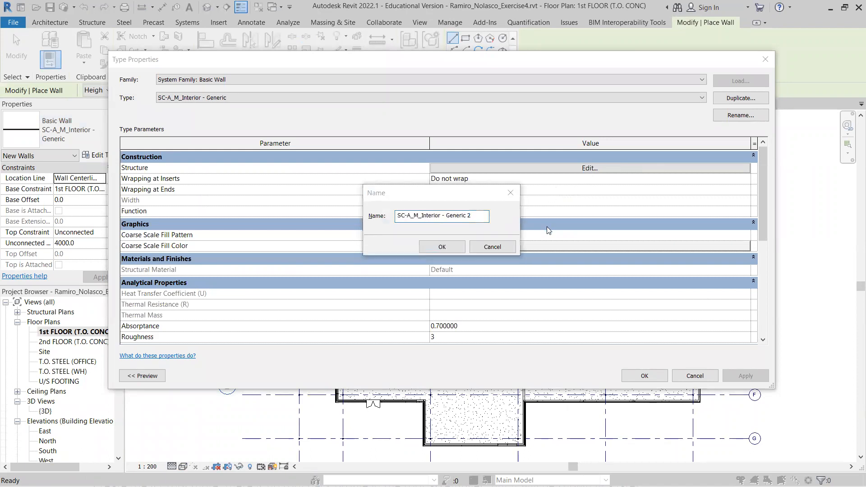
key(alt+Tab)
key(alt+Tab)
key(alt+Tab)
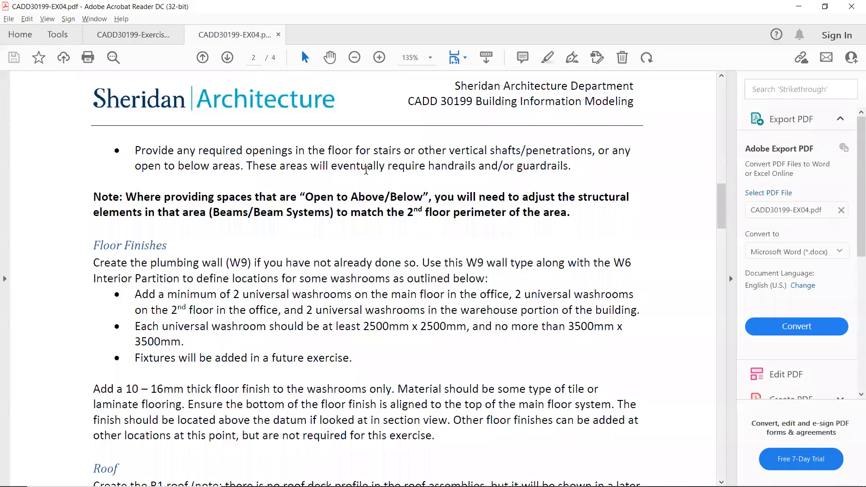
click(121, 34)
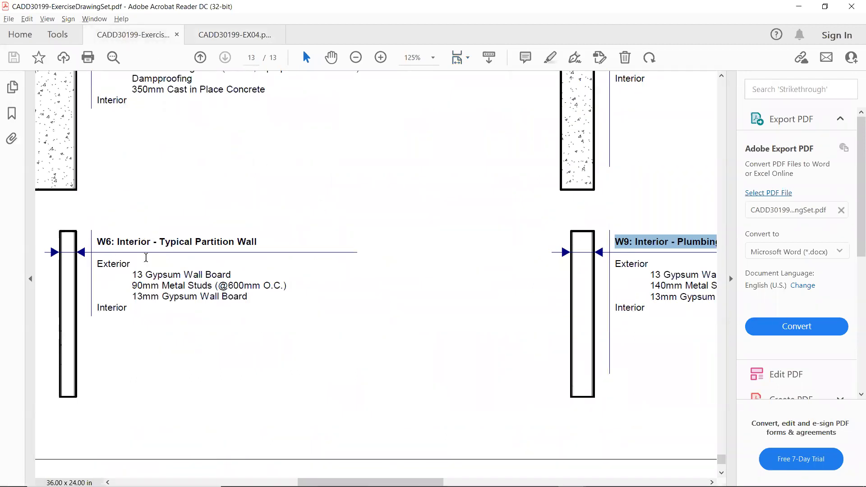
drag(97, 242, 253, 242)
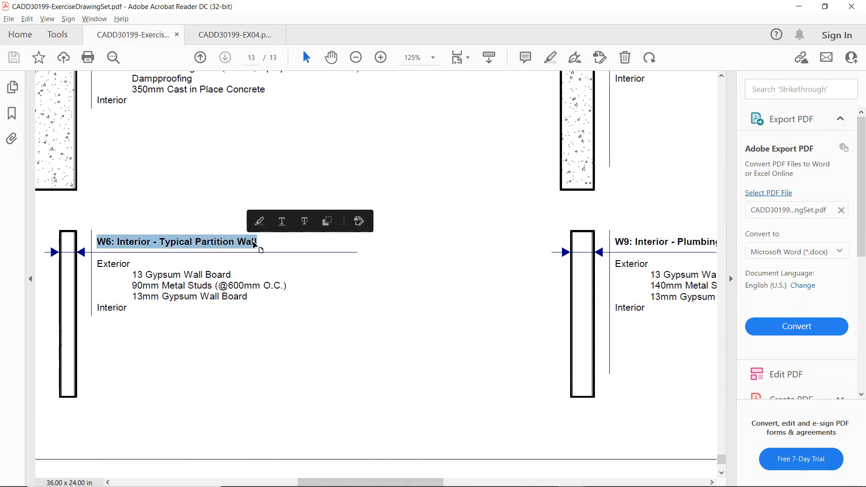
- Return to Revit and name the duplicated wall type "W6 Interior - Typical Partition Wall"
key(alt+Tab)
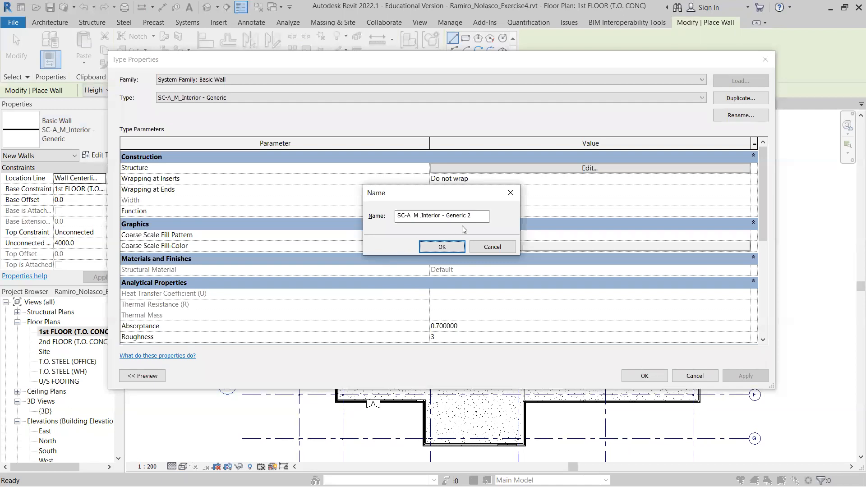
drag(477, 217, 396, 217)
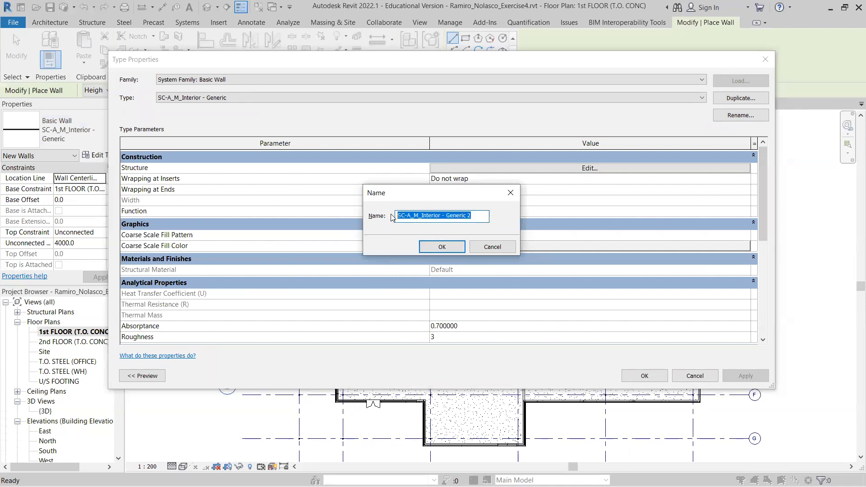
key(ctrl+v)
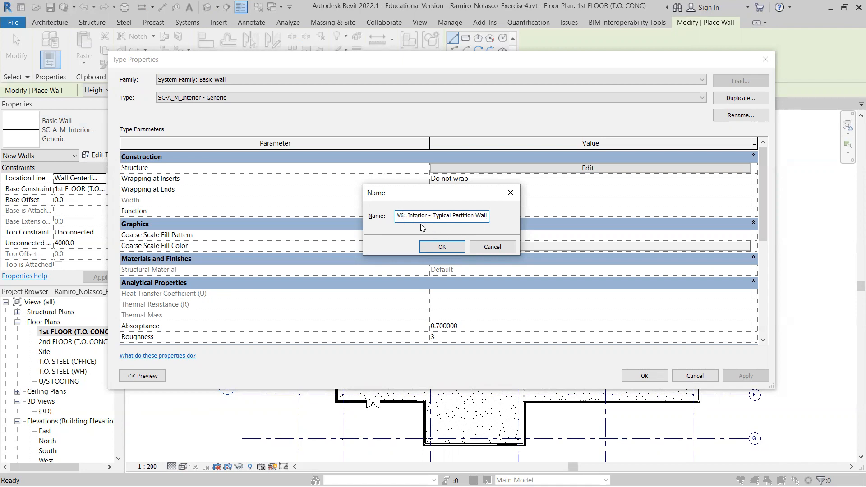
key(BackSpace)
click(433, 244)
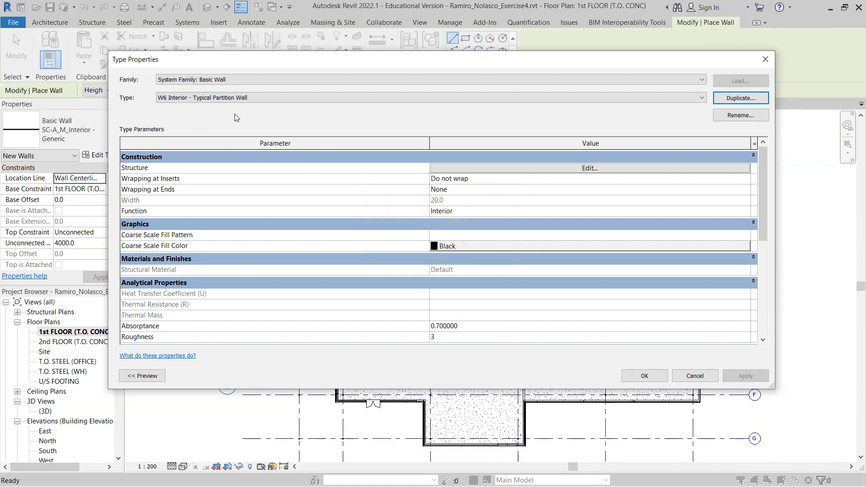
- Open the W6 wall's structure for editing and show its preview as a section
click(546, 170)
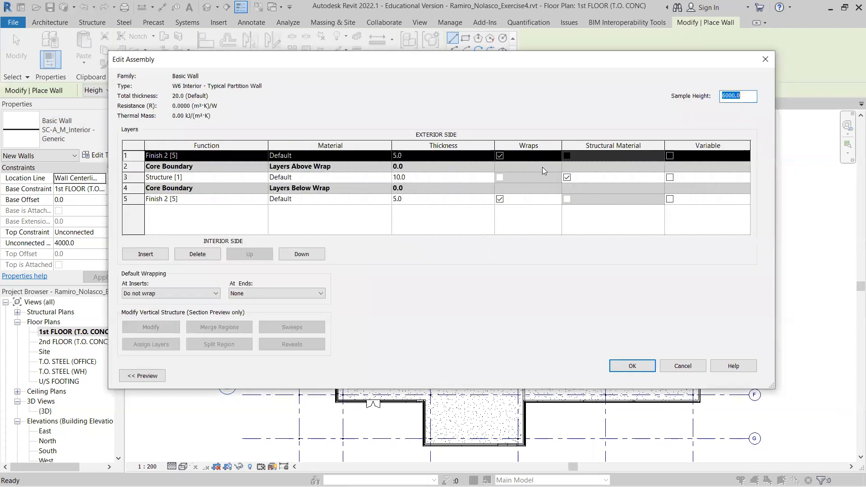
click(154, 380)
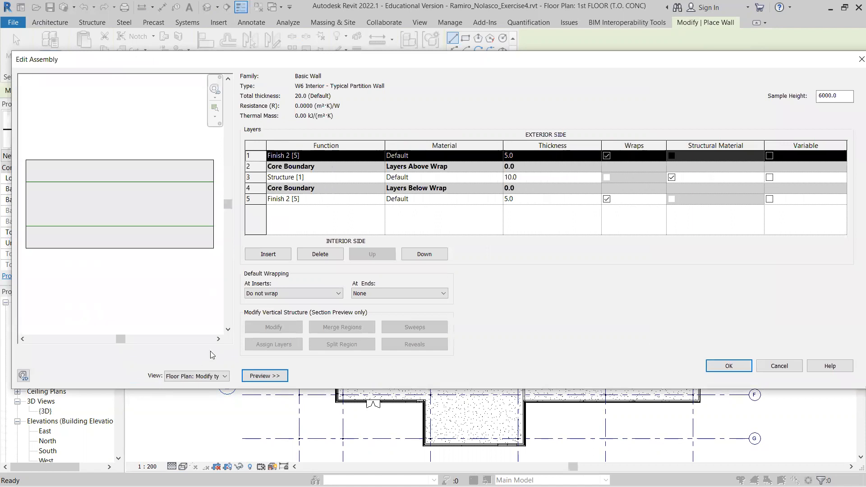
click(218, 377)
click(189, 392)
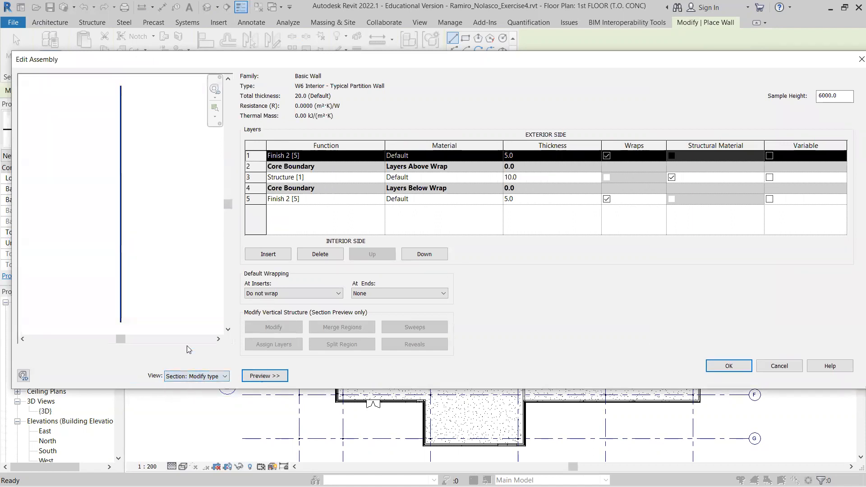
scroll(120, 327, up, 5)
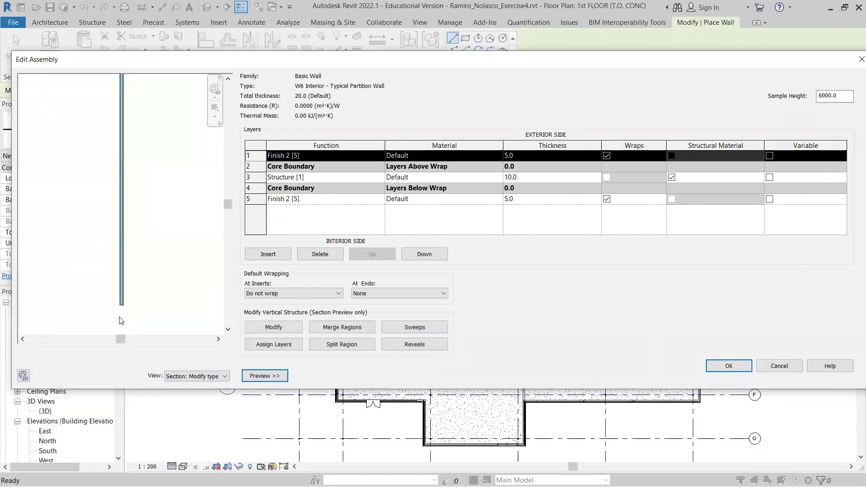
scroll(131, 291, up, 2)
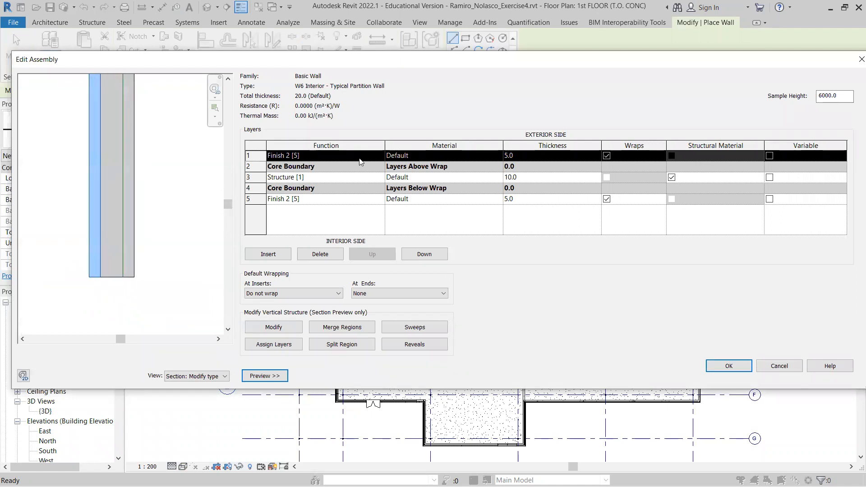
- Browse materials for the exterior-side Finish 2 [5] layer, search for "gyp" and select Gypsum Wall Board (1)
click(490, 157)
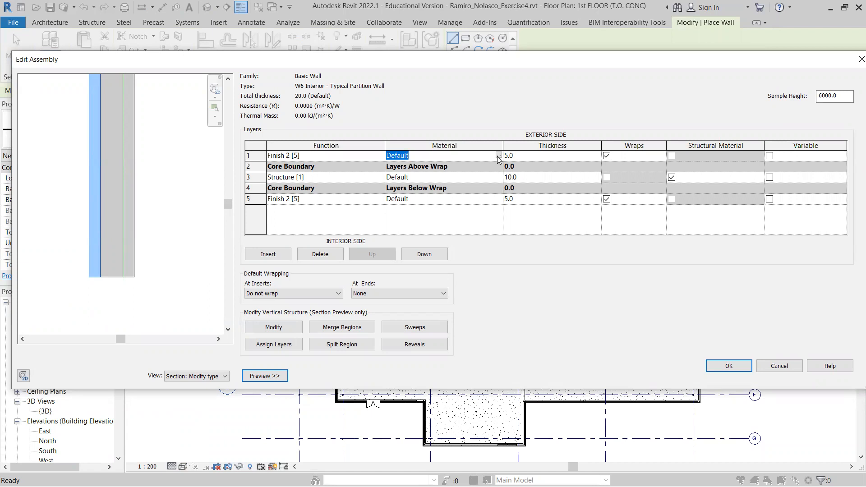
click(499, 155)
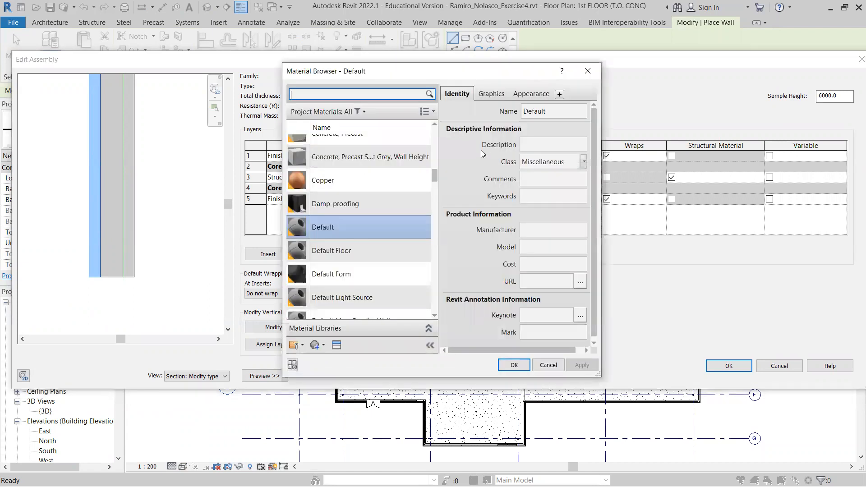
click(381, 88)
text(gyp)
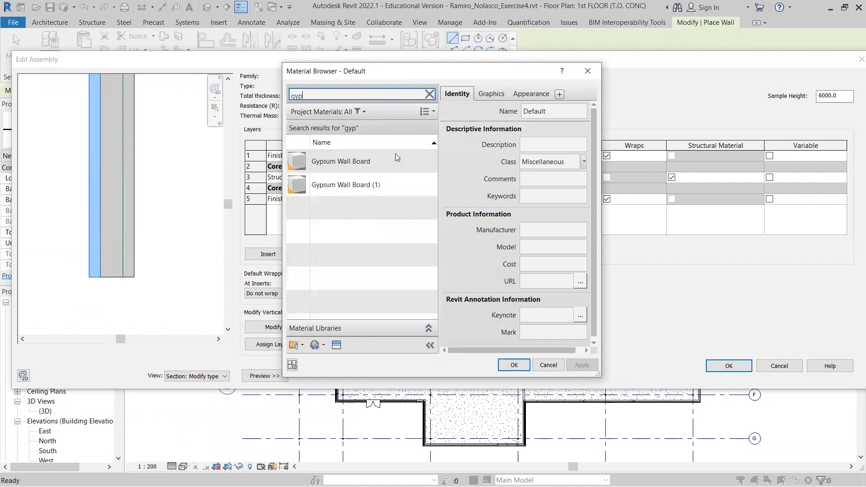
click(385, 184)
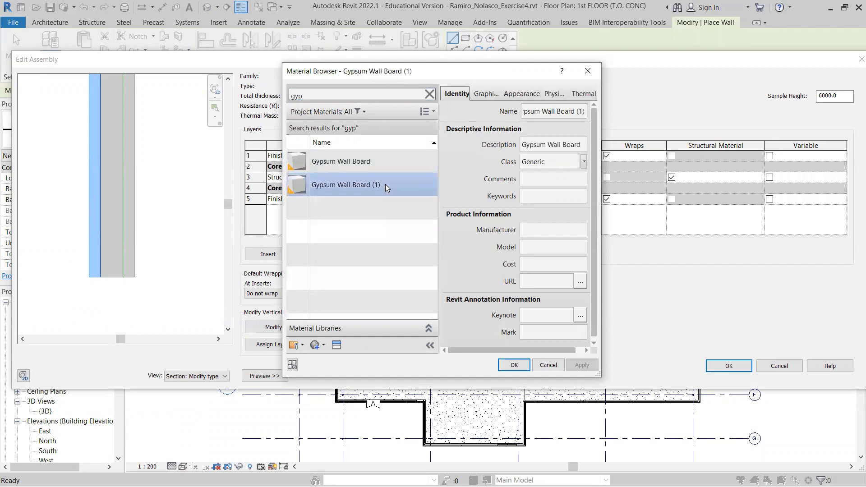
- Rename the Gypsum Wall Board (1) material to "Gypsum Wall Board Blue" and duplicate its appearance asset
right_click(354, 184)
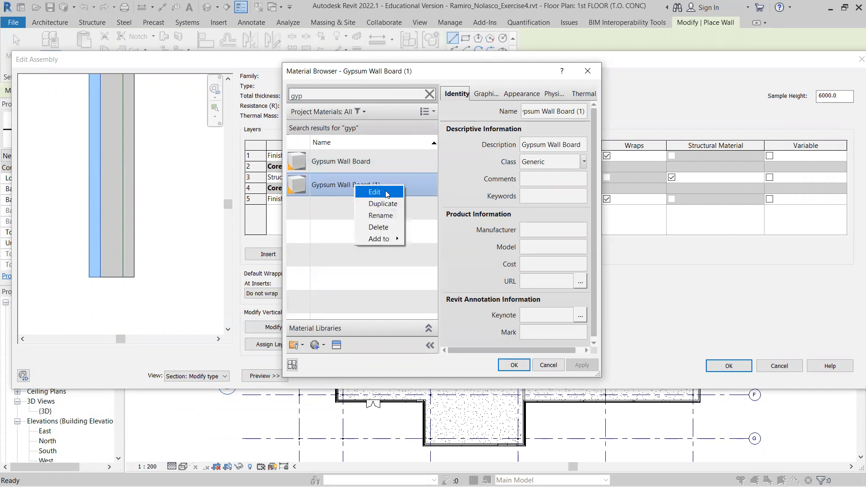
click(330, 186)
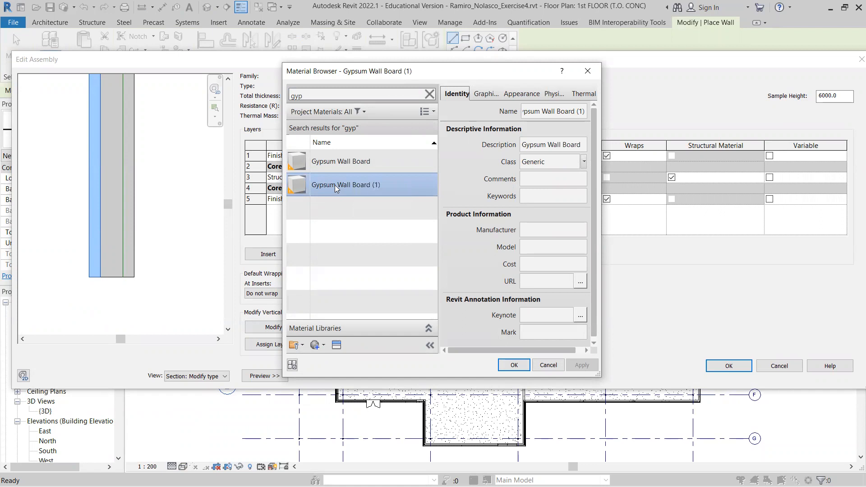
right_click(380, 186)
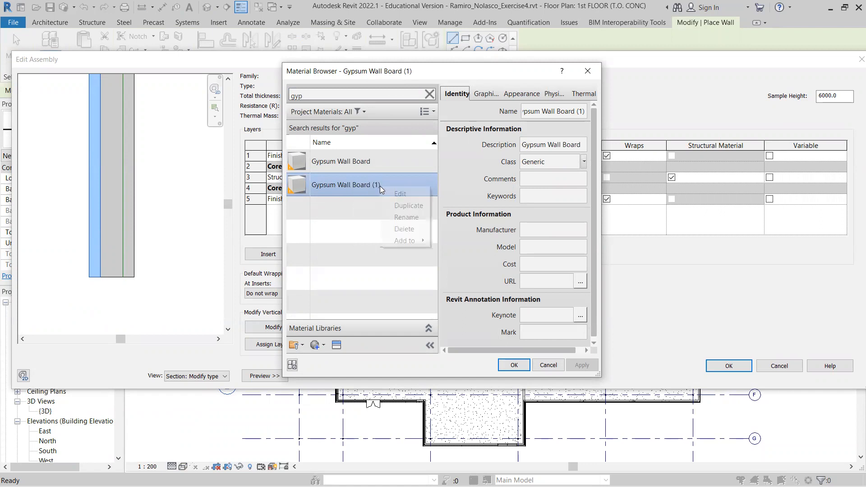
click(405, 218)
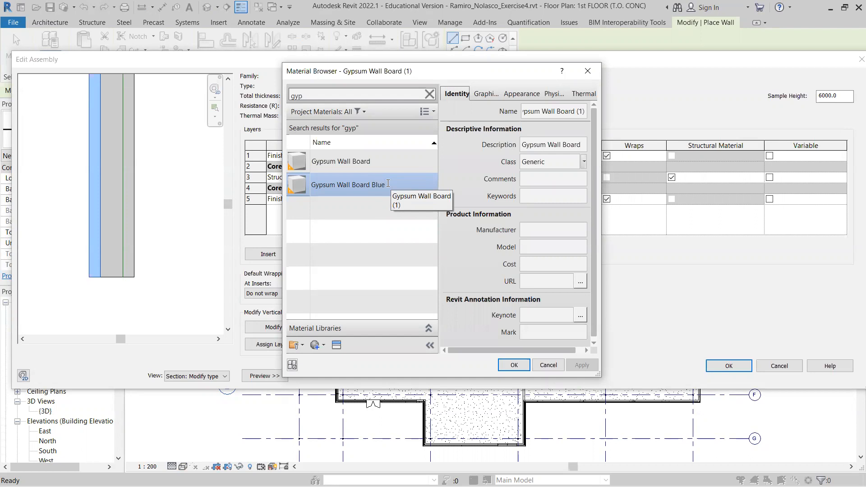
click(522, 94)
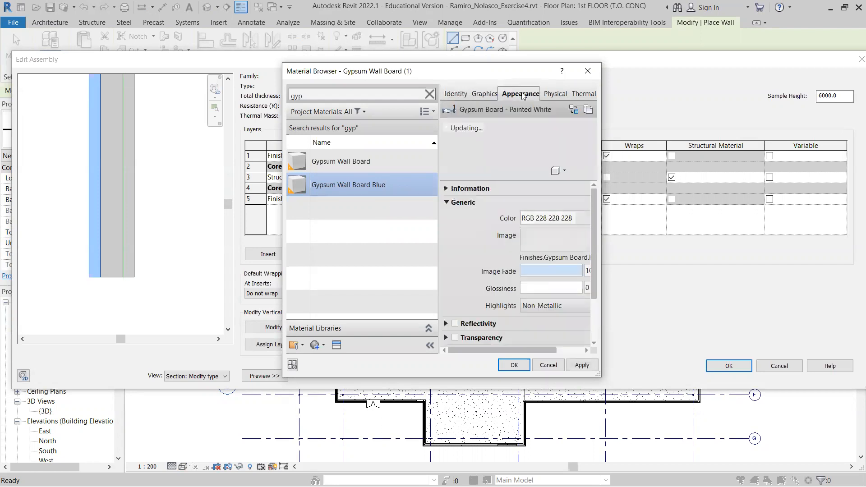
click(589, 110)
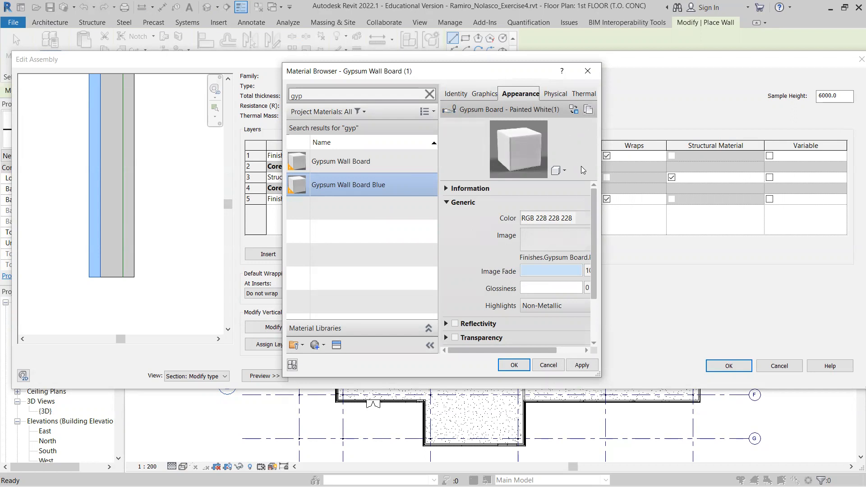
- Set the generic appearance color of the Gypsum Wall Board Blue material to a light blue, RGB 168 180 249
click(543, 221)
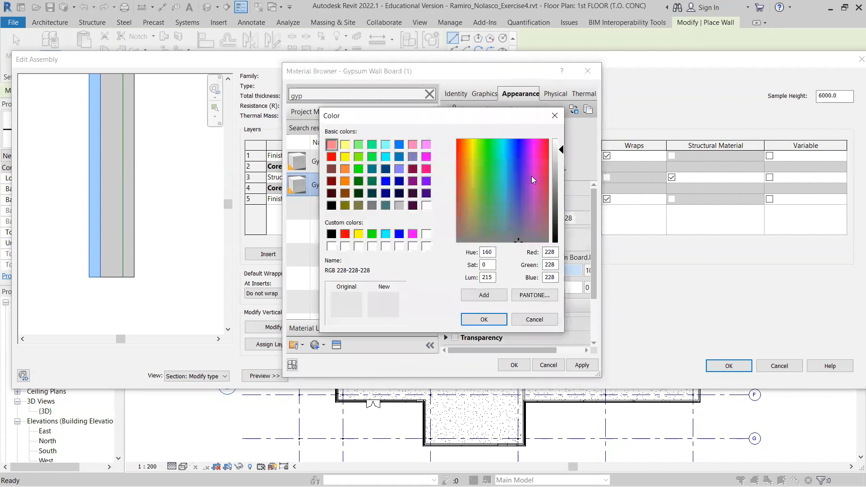
click(519, 152)
click(516, 153)
drag(562, 153, 559, 161)
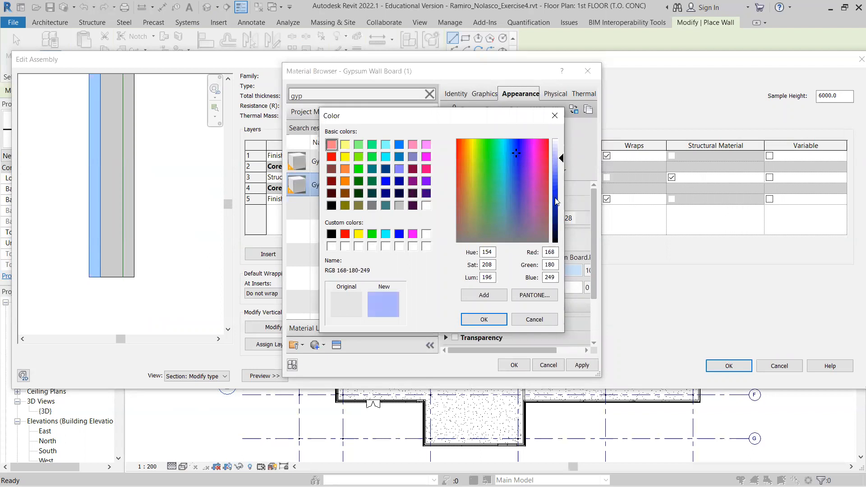
click(477, 321)
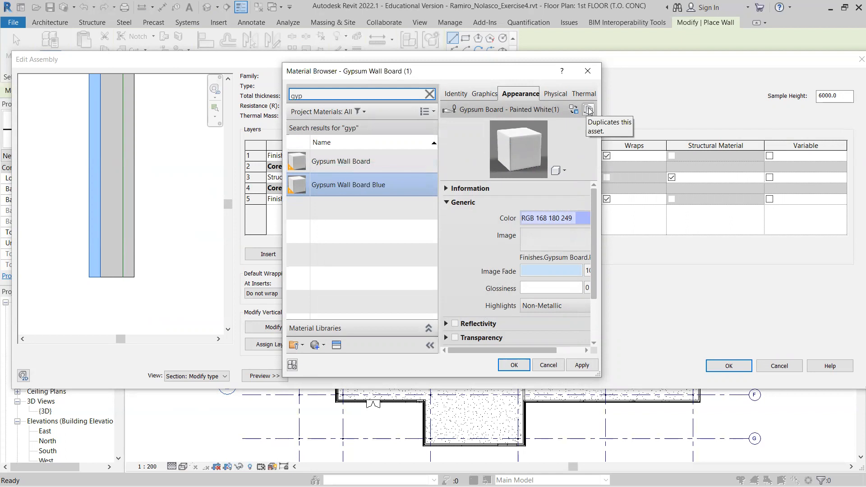
- Compare its color with the original Gypsum Wall Board, assign Gypsum Wall Board Blue to the exterior-side finish layer and set that layer's thickness to 13
click(391, 167)
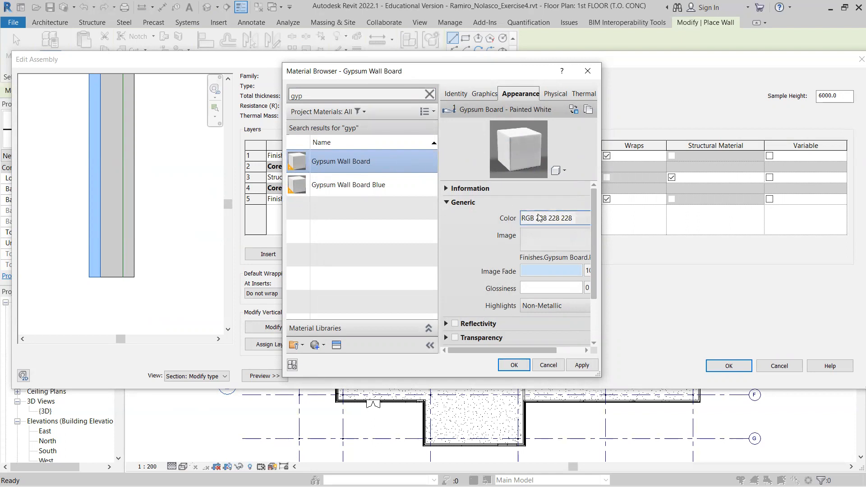
click(382, 186)
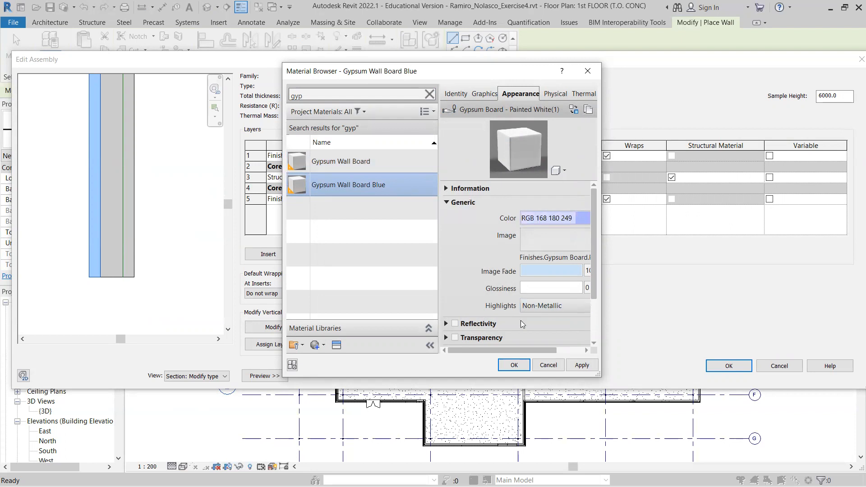
click(508, 366)
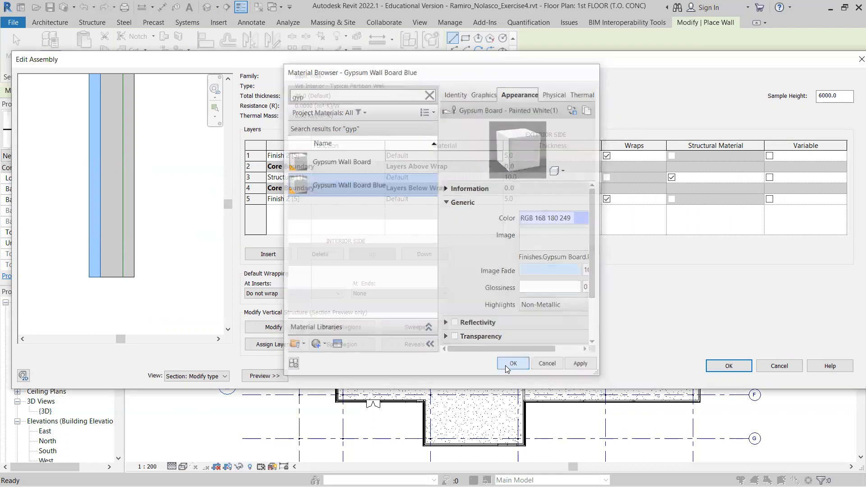
click(524, 154)
drag(513, 153, 500, 156)
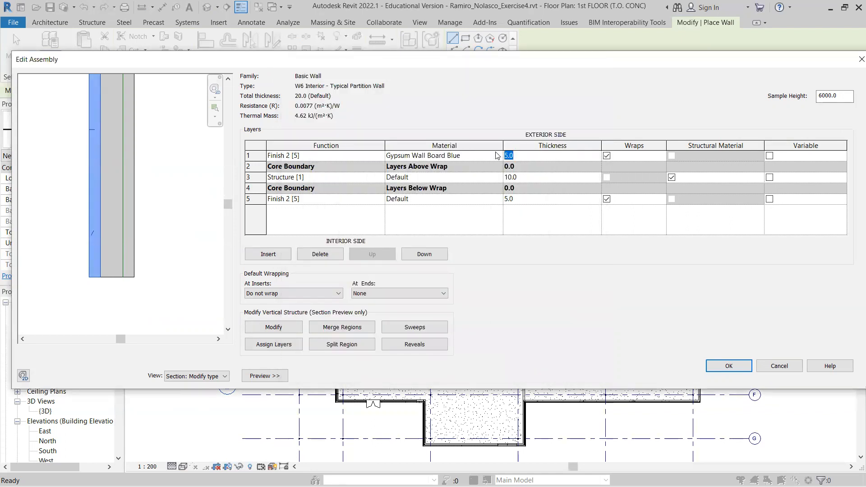
text(1)
- Find Gypsum Wall Board Blue by searching for "gyp", assign it to the interior-side Finish 2 [5] layer and set that layer's thickness to 13
click(482, 202)
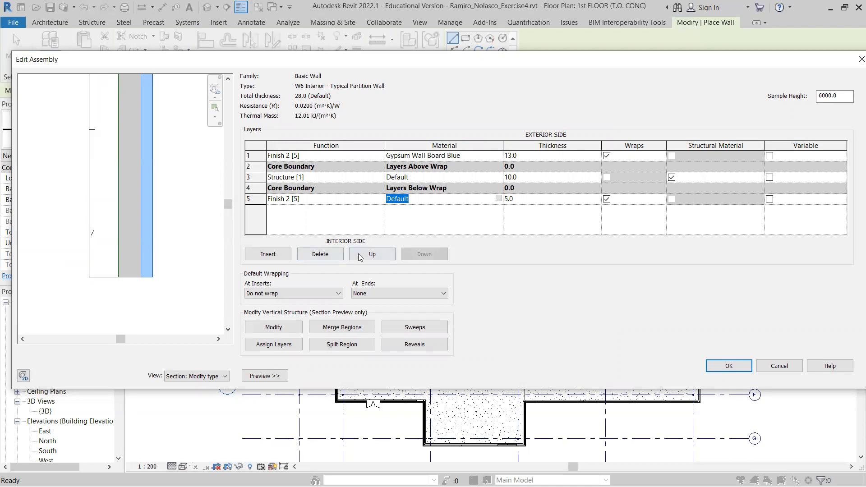
click(499, 199)
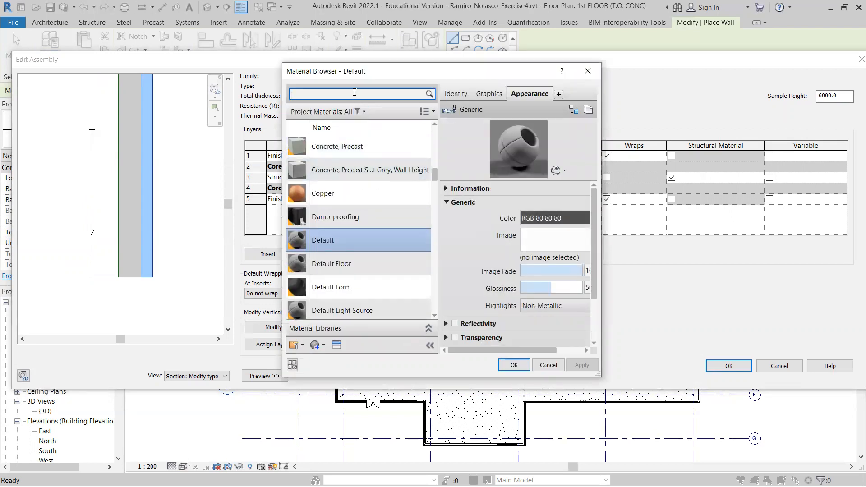
text(gyp)
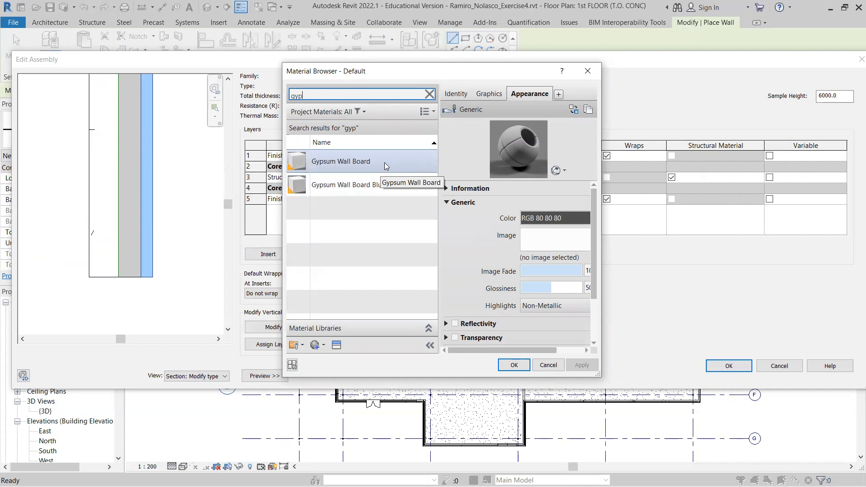
click(373, 186)
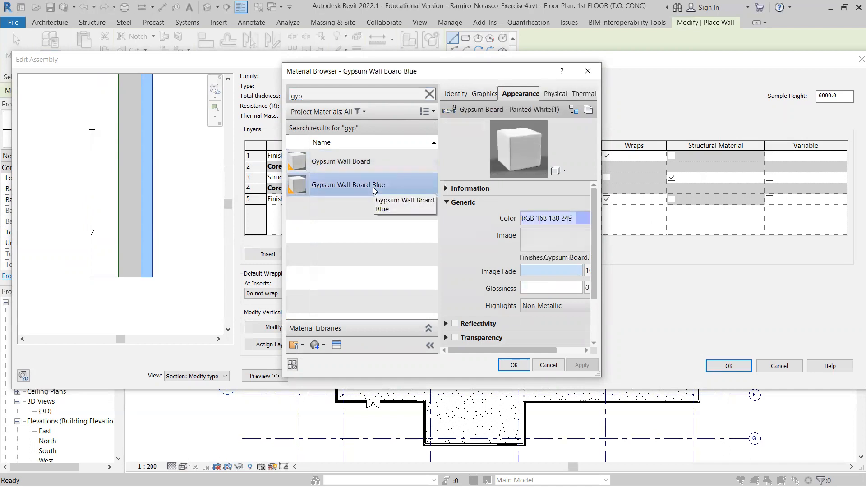
click(514, 366)
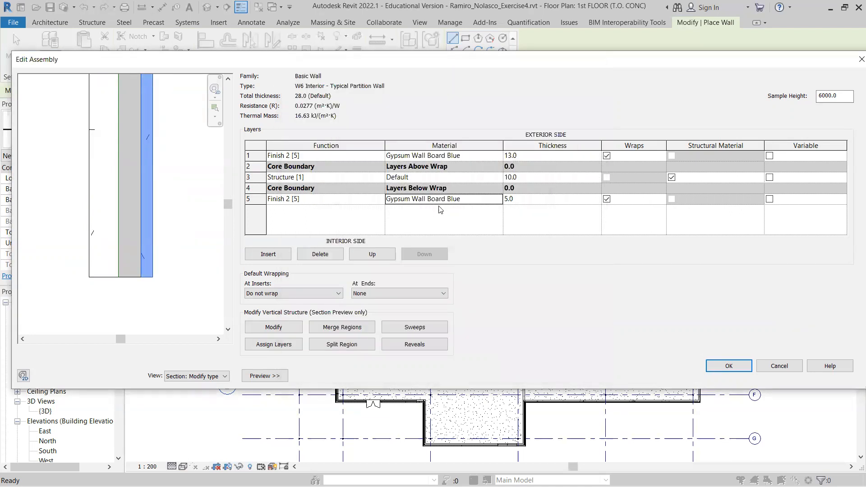
click(545, 201)
text(13)
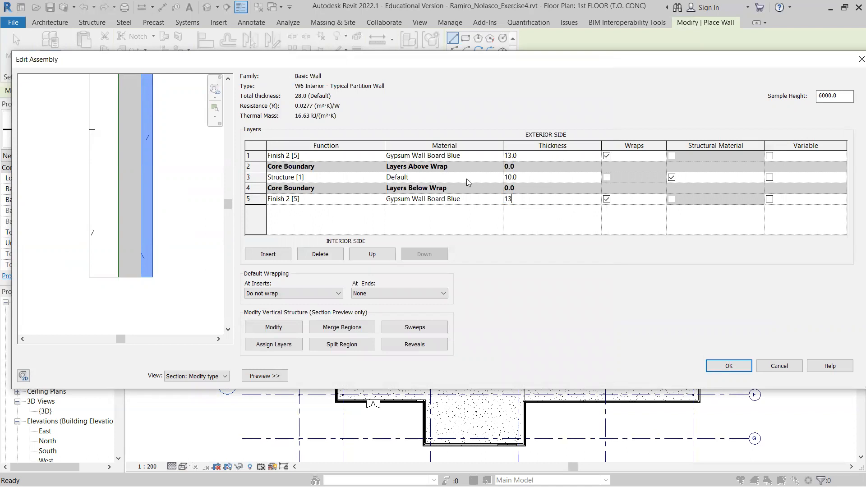
- Check the W6 stud specification in the drawing set PDF, search materials for "metal" and assign Metal Stud Layer to the Structure [1] layer
click(467, 179)
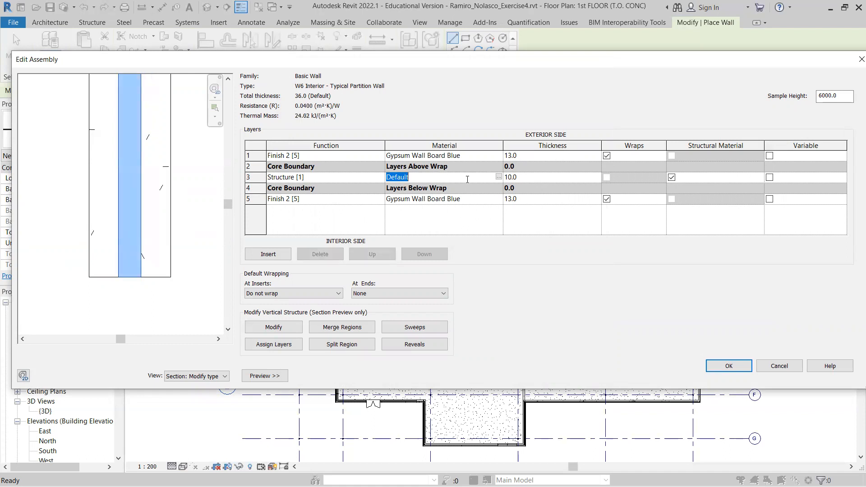
key(alt+Tab)
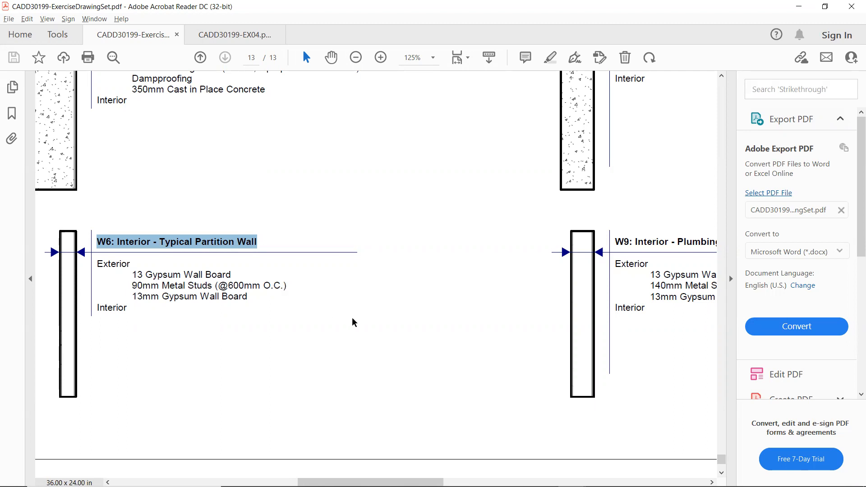
key(alt+Tab)
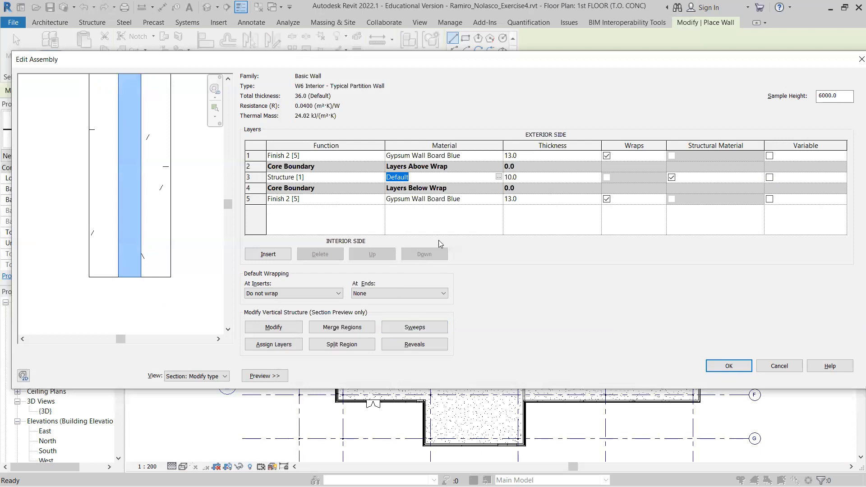
click(499, 178)
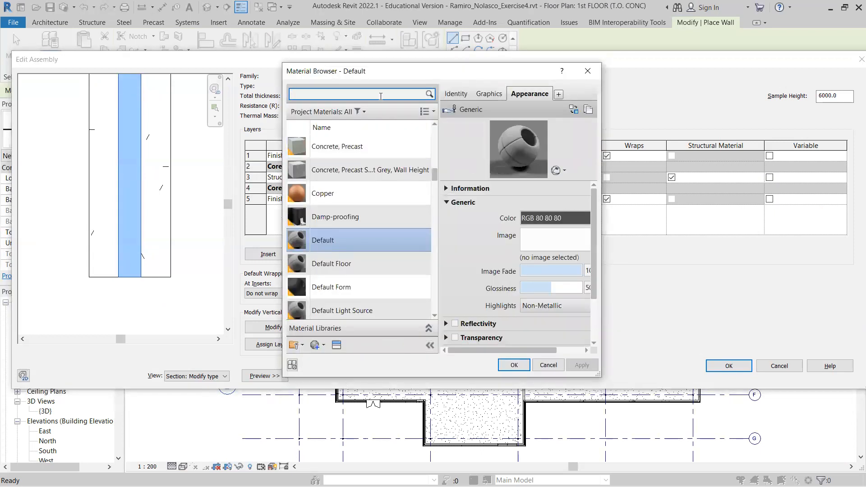
click(379, 95)
text(metal)
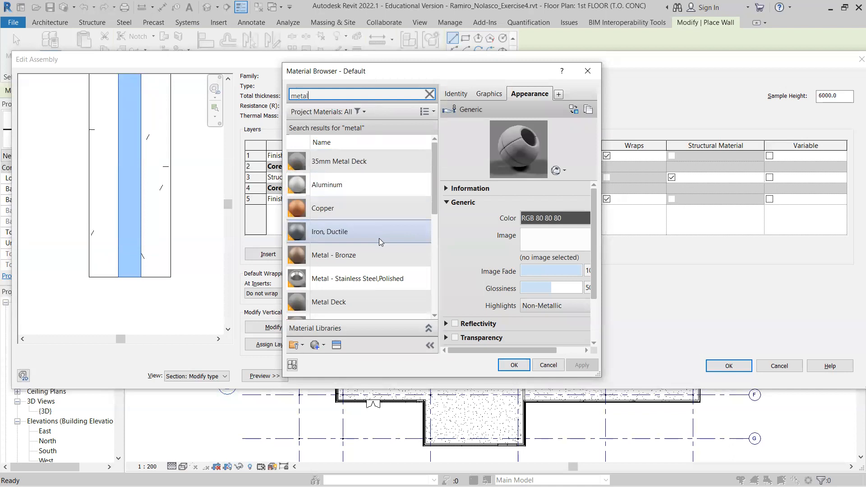
scroll(379, 238, down, 1)
scroll(381, 247, down, 1)
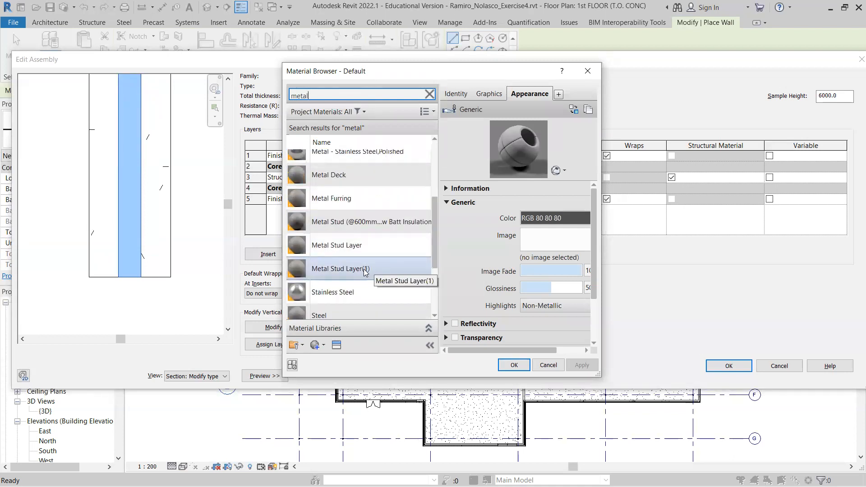
click(379, 249)
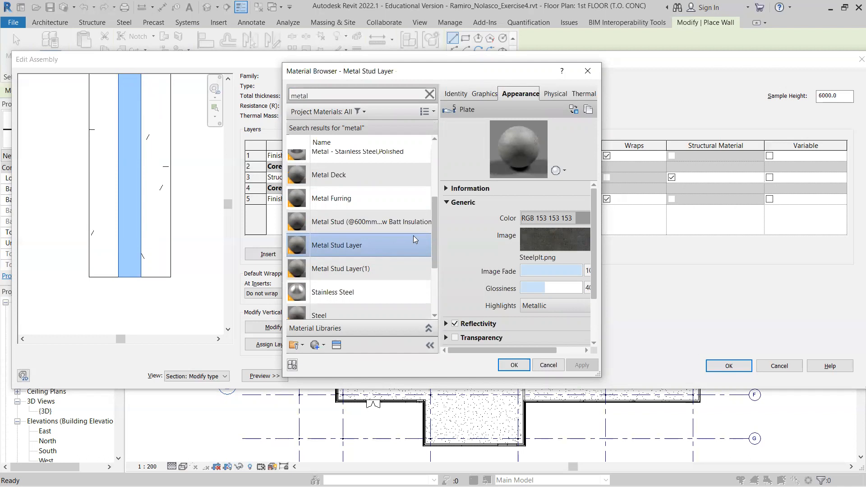
click(514, 366)
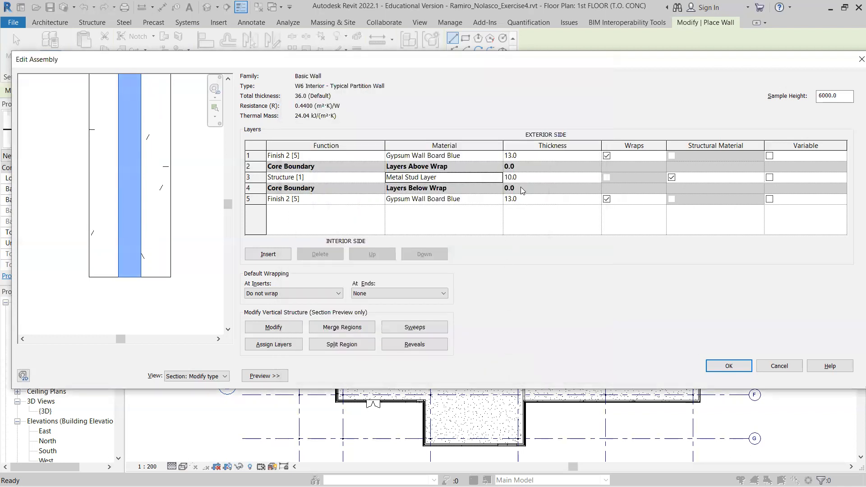
- Recheck the stud size in the drawing set PDF, set the Structure [1] layer's thickness to 90 and accept the W6 wall type
click(526, 178)
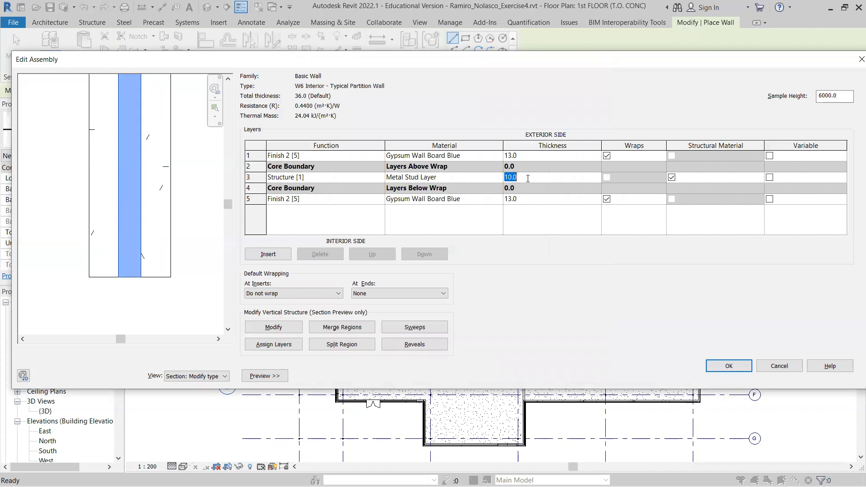
text(60)
key(alt+Tab)
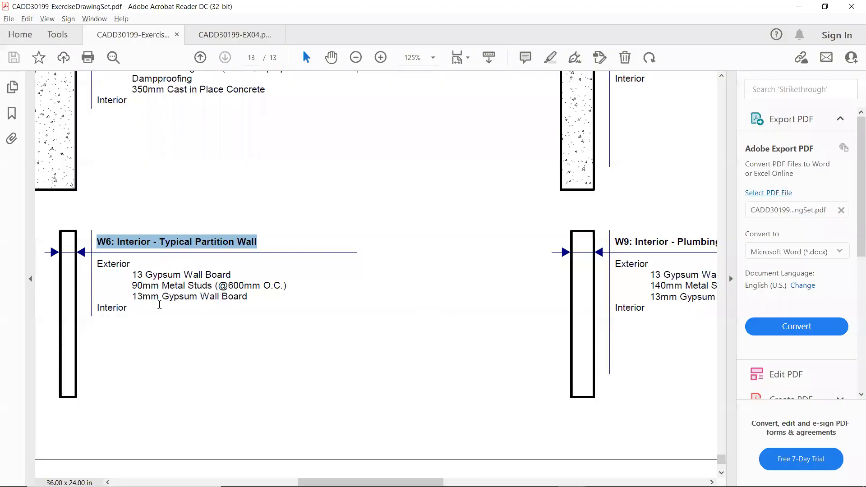
key(alt+Tab)
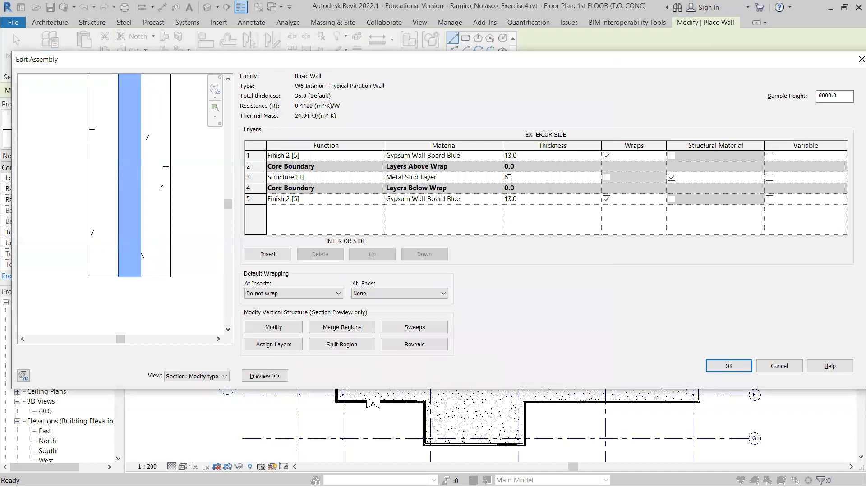
drag(508, 176, 495, 174)
text(9)
click(719, 369)
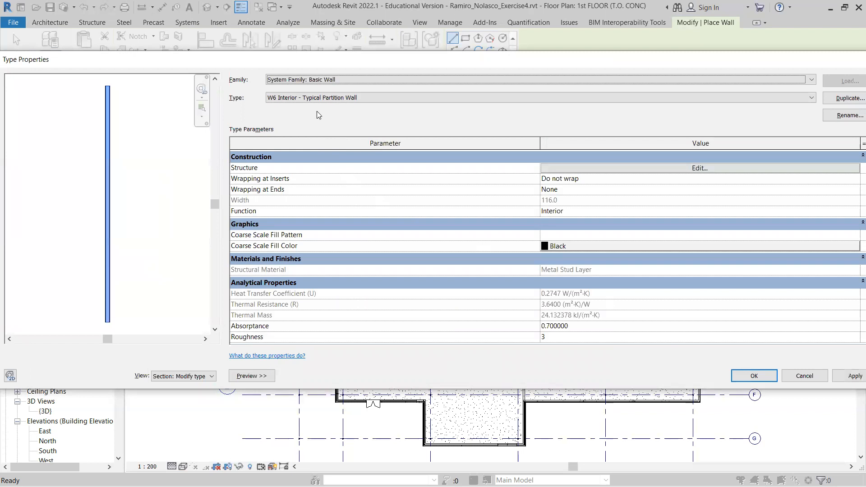
click(749, 377)
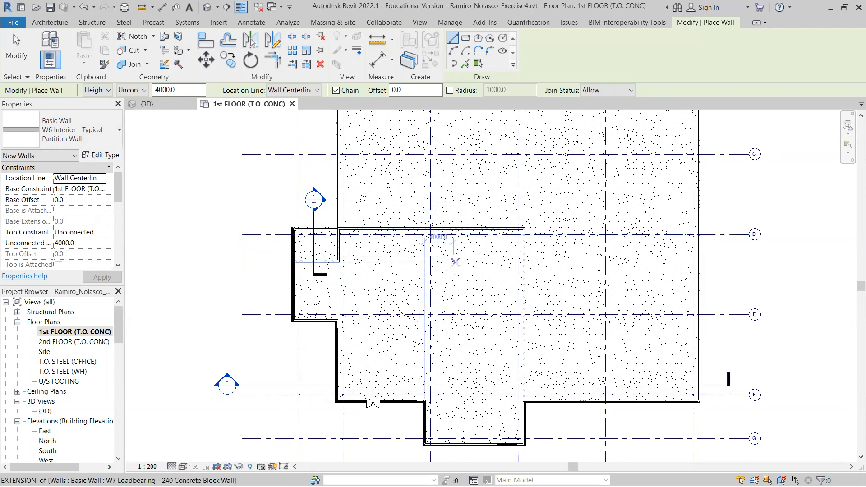
- Draw two chained W6 walls enclosing the room's upper-right corner, about 5539 down from the upper block wall and about 10300 across to the side wall
scroll(467, 268, up, 1)
scroll(467, 269, up, 1)
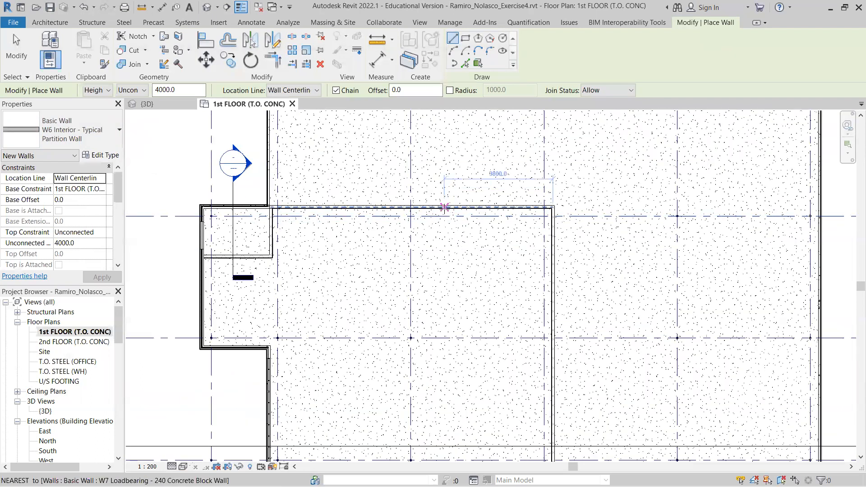
scroll(445, 208, up, 1)
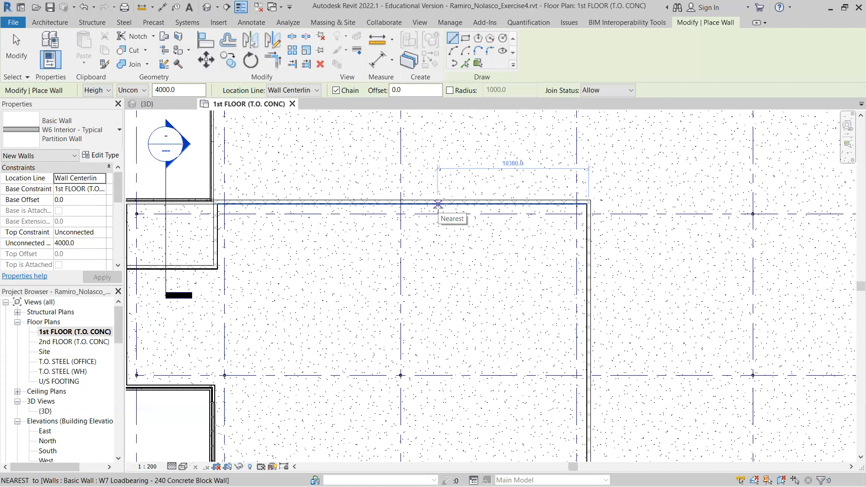
click(438, 204)
click(437, 284)
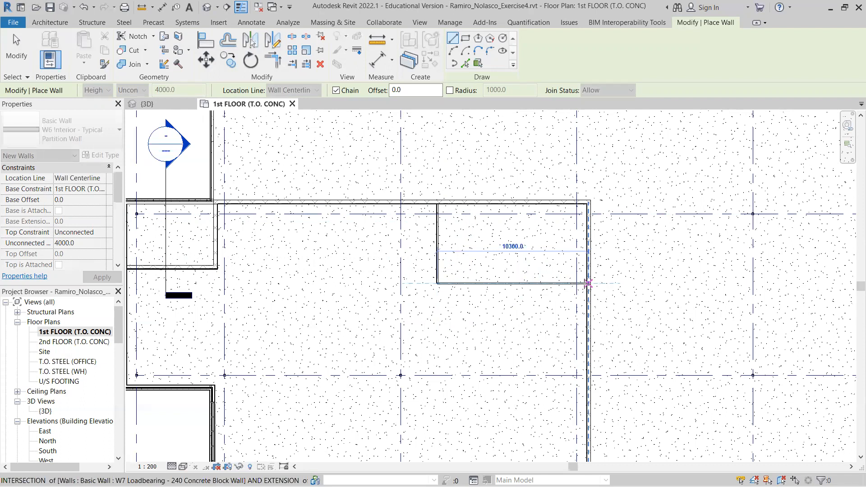
click(588, 283)
key(Escape)
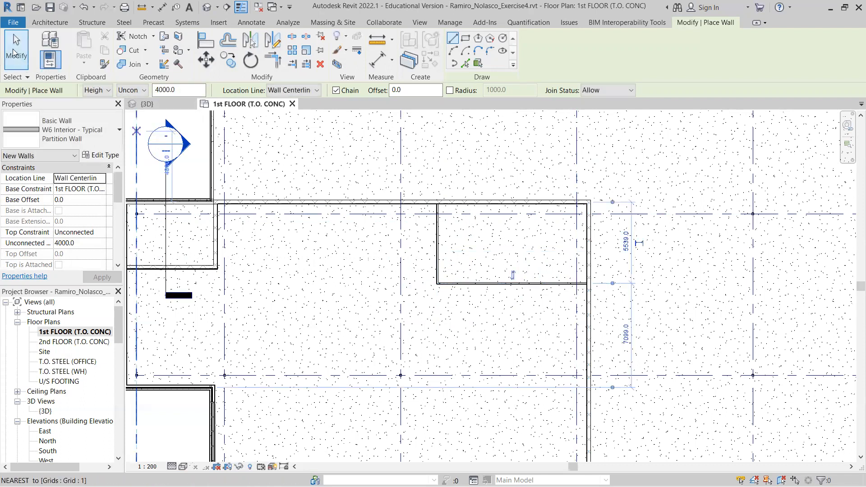
click(14, 53)
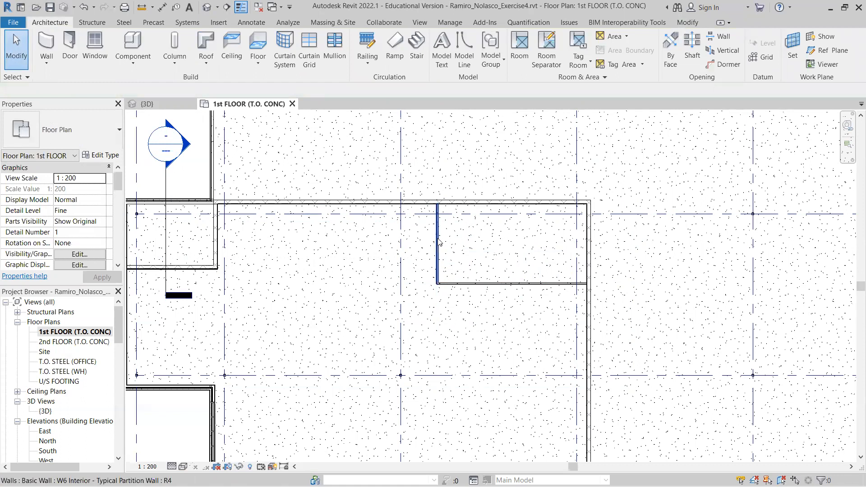
- Select the vertical W6 wall and open its distance to the block wall on its right for editing
click(466, 245)
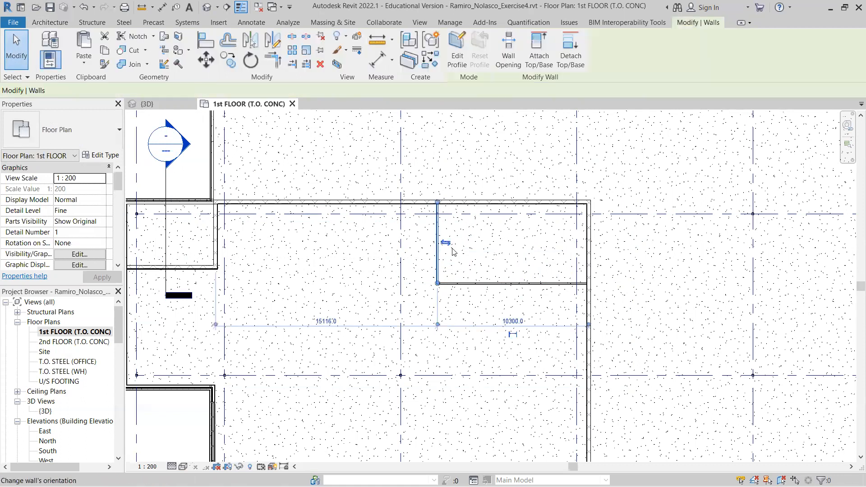
click(513, 321)
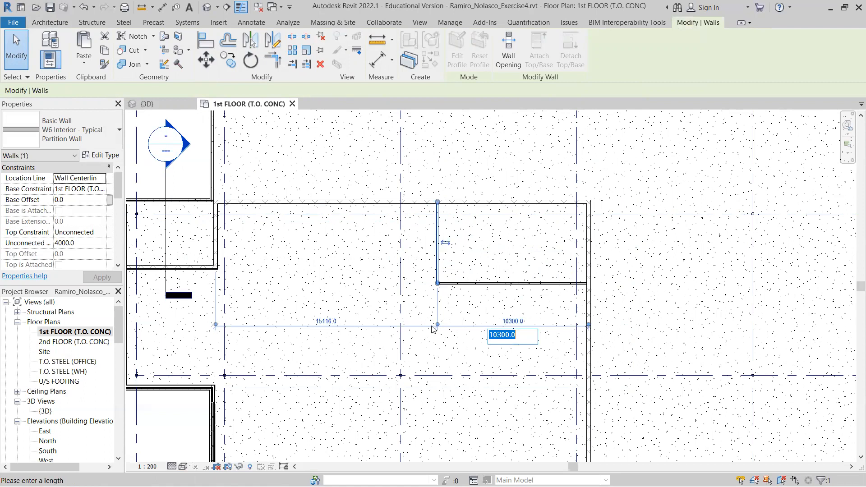
- Switch to the drawing set in Adobe Acrobat Reader and copy the wall title "W9: Interior - Plumbing Wall"
key(alt+Tab)
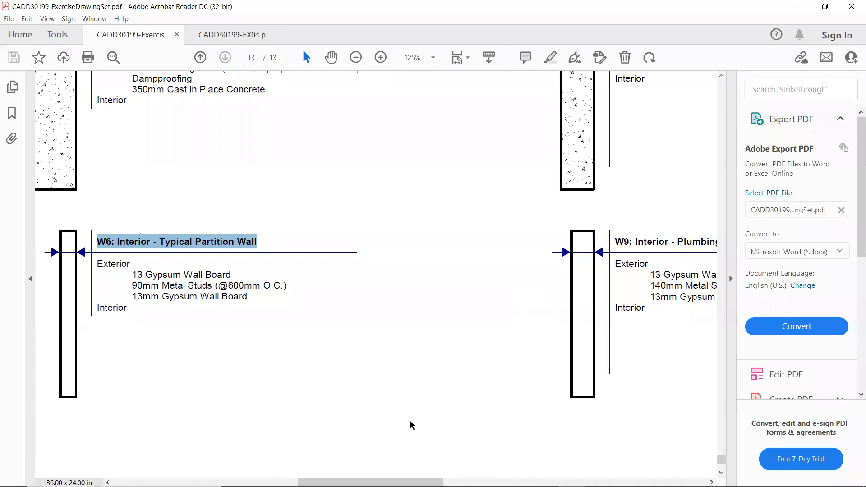
drag(379, 483, 439, 483)
drag(337, 239, 461, 245)
key(ctrl+c)
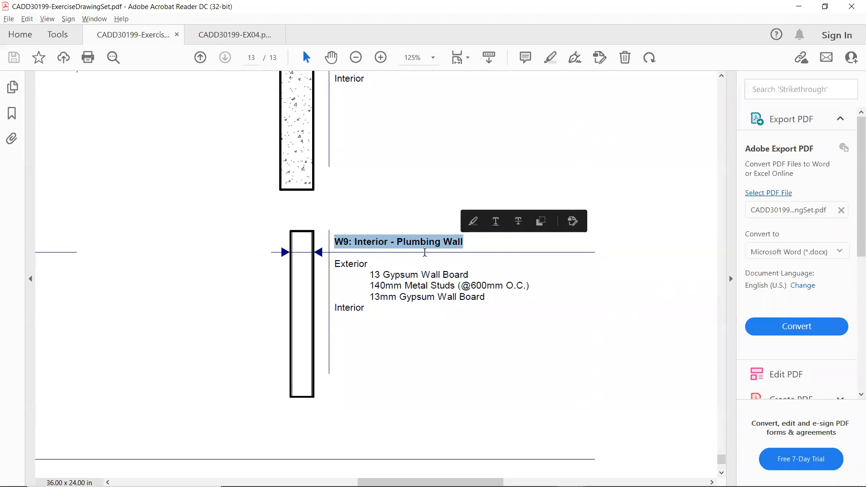
- Switch to Revit and duplicate the selected wall's W6 type as "W9 Interior - Plumbing Wall"
key(alt+Tab)
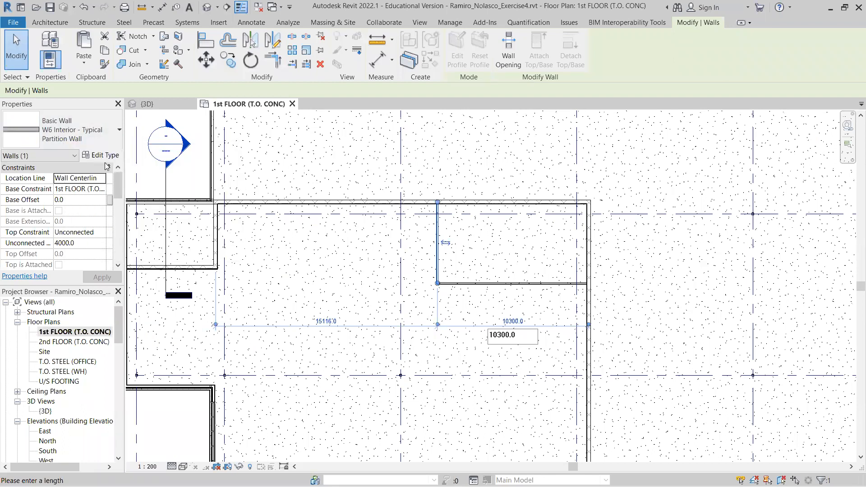
click(105, 157)
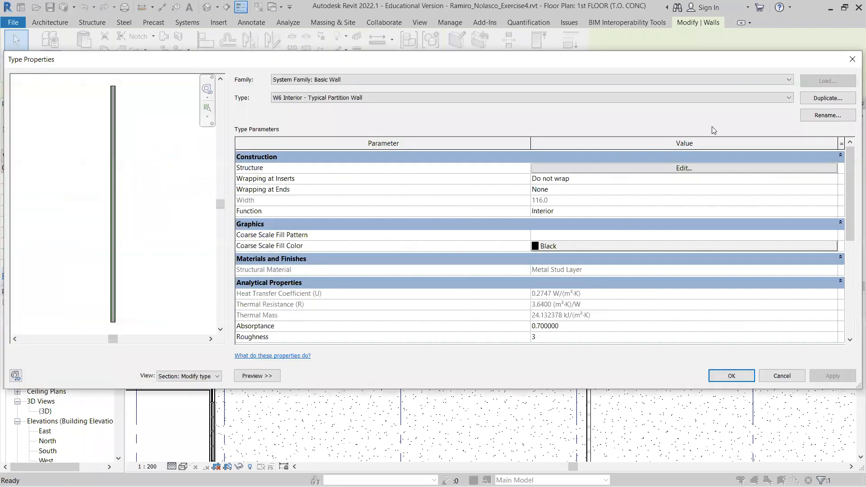
click(821, 99)
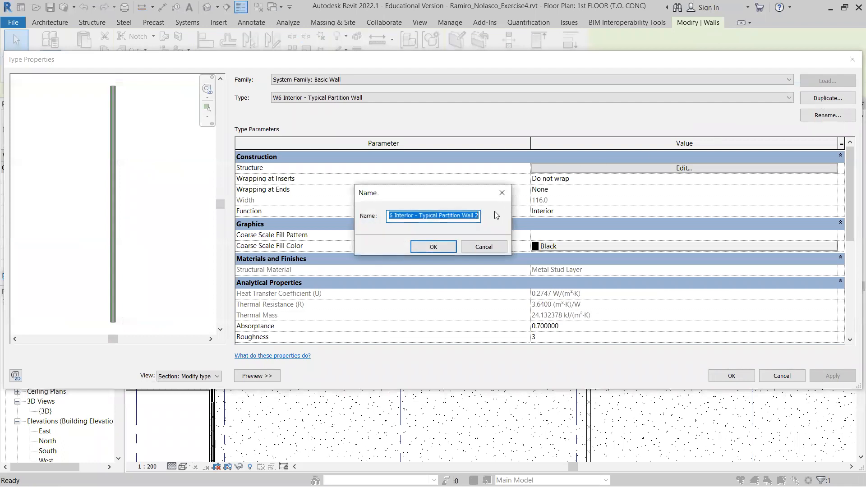
key(ctrl+v)
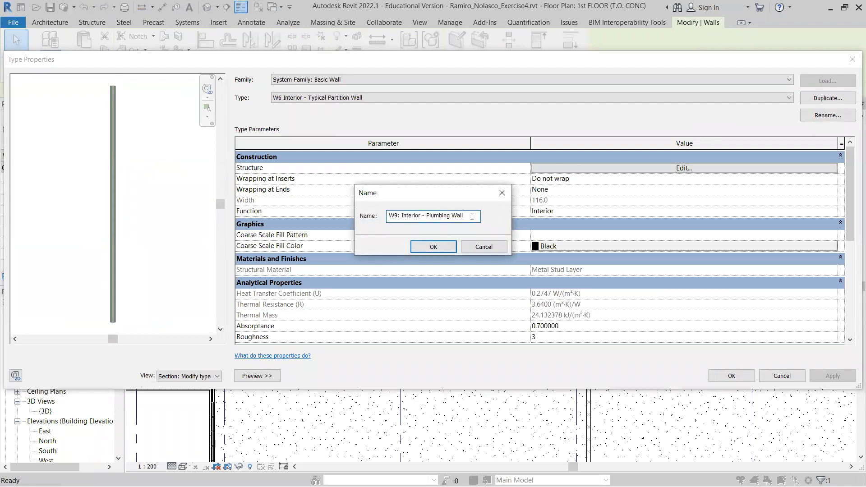
click(398, 215)
key(BackSpace)
click(432, 246)
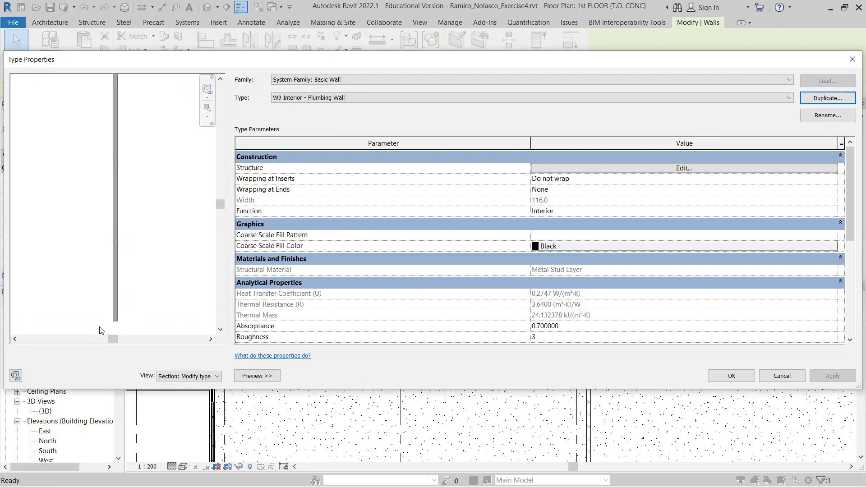
- Set the W9 wall type's Structure [1] layer thickness to 140 and accept the type
scroll(113, 316, up, 5)
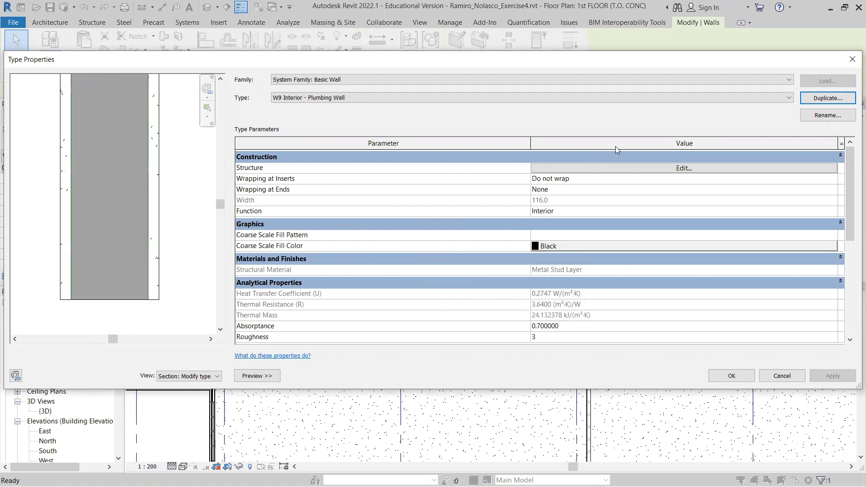
click(625, 168)
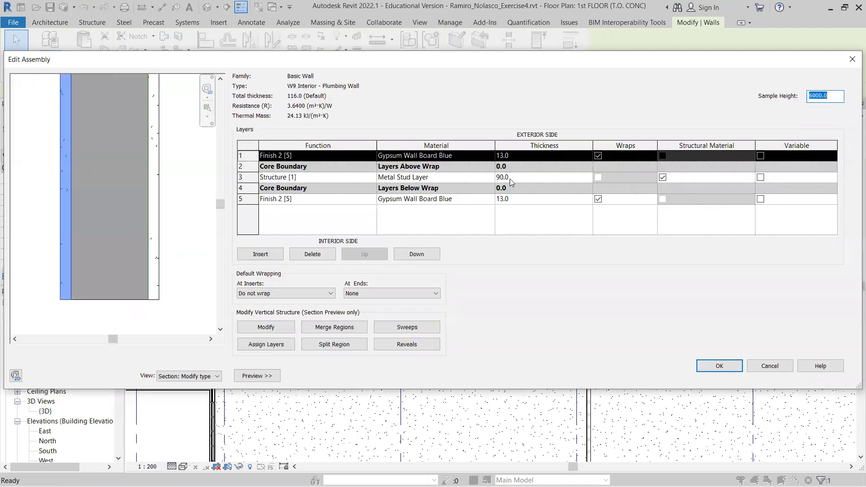
click(500, 178)
drag(500, 178, 480, 181)
text(14)
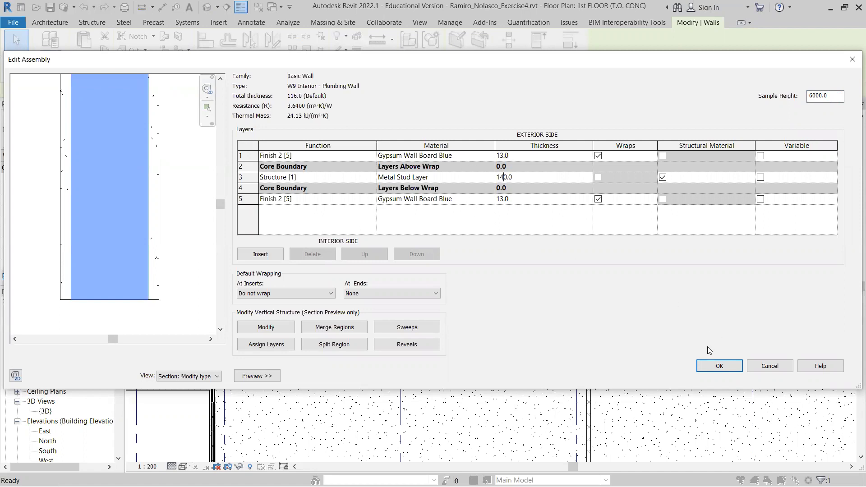
click(720, 367)
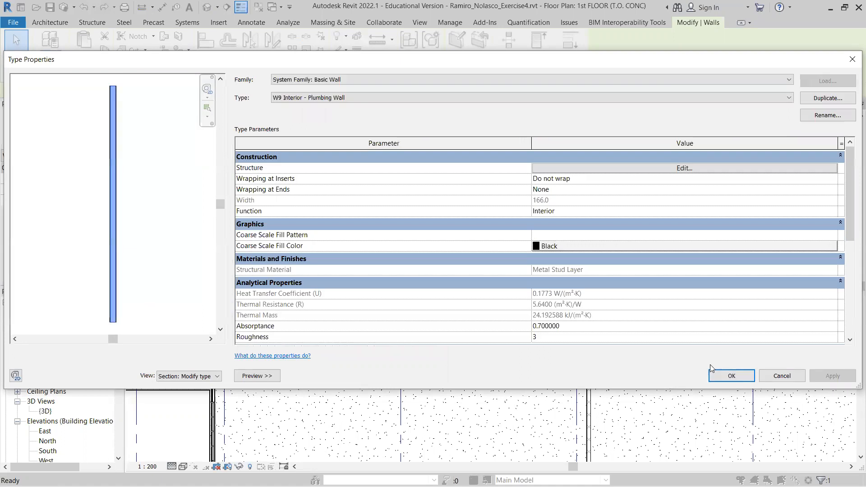
key(Return)
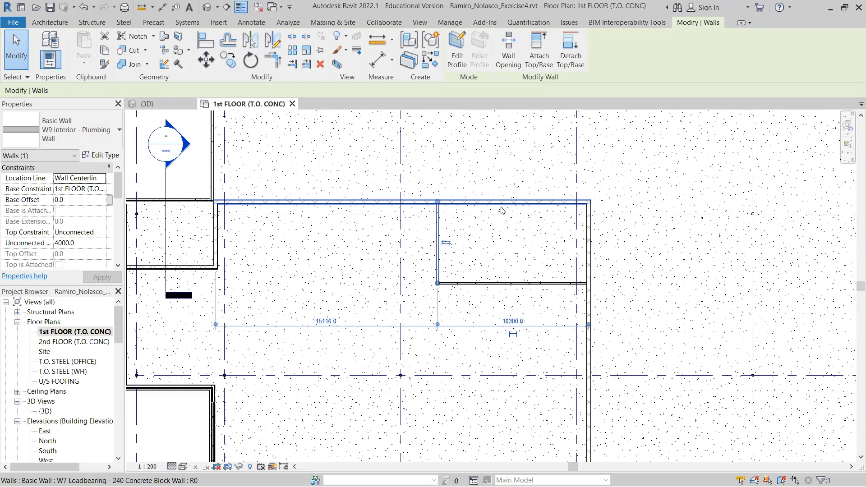
- Change the vertical wall of the washroom enclosure back to the W6 Interior - Typical Partition Wall type
scroll(502, 229, up, 1)
click(503, 238)
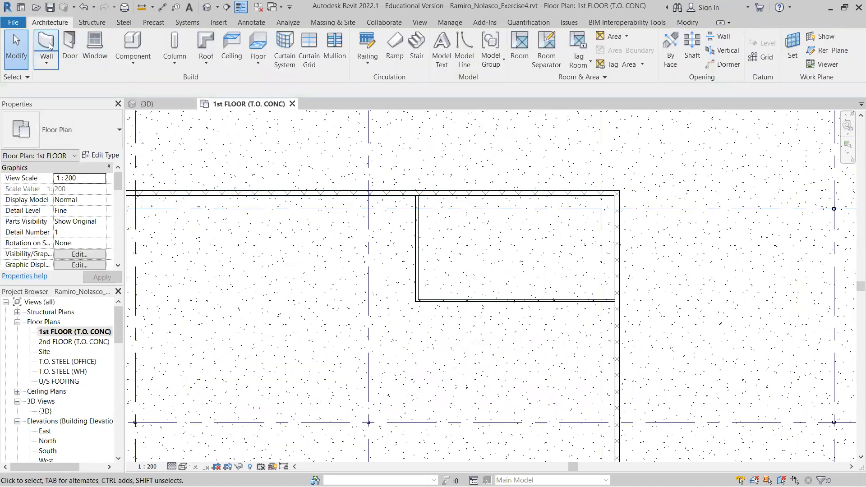
click(420, 240)
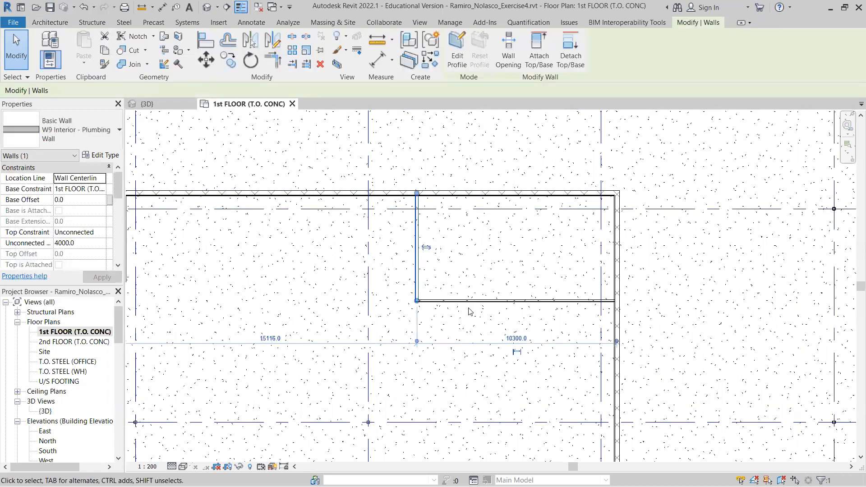
click(109, 136)
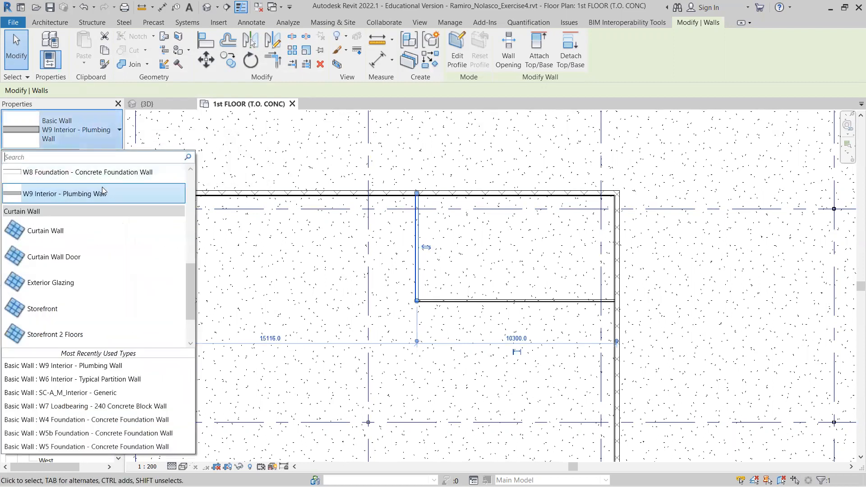
scroll(102, 187, up, 2)
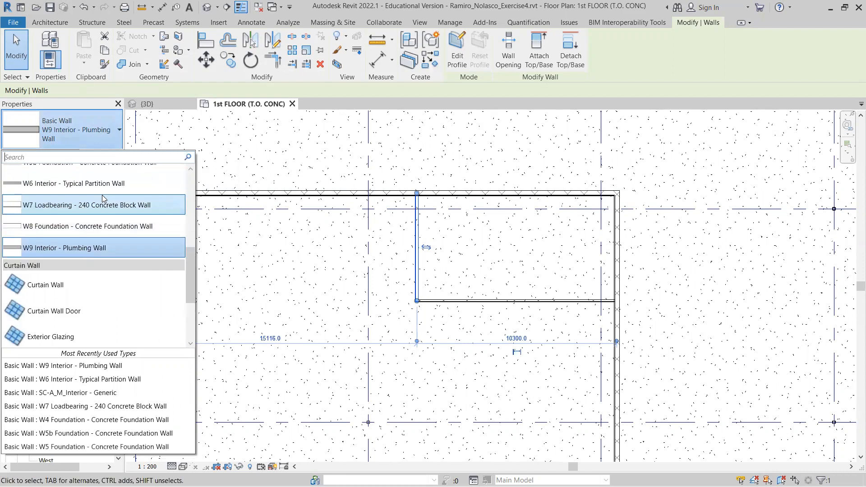
click(92, 184)
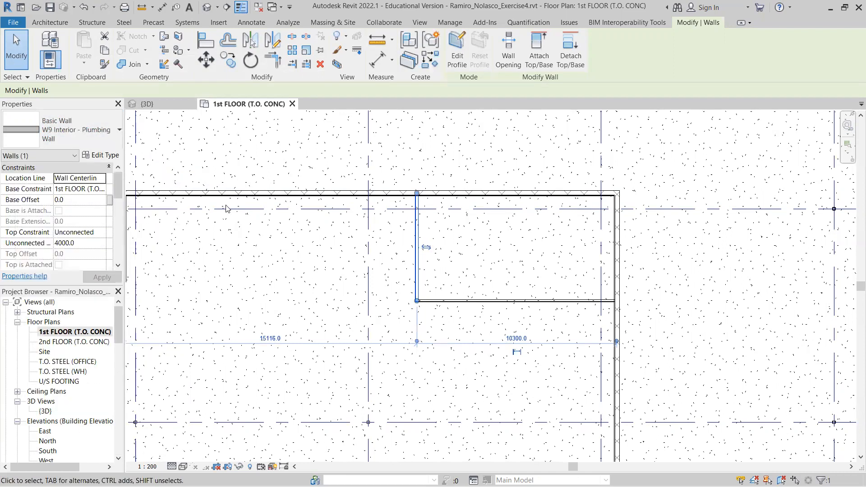
click(263, 233)
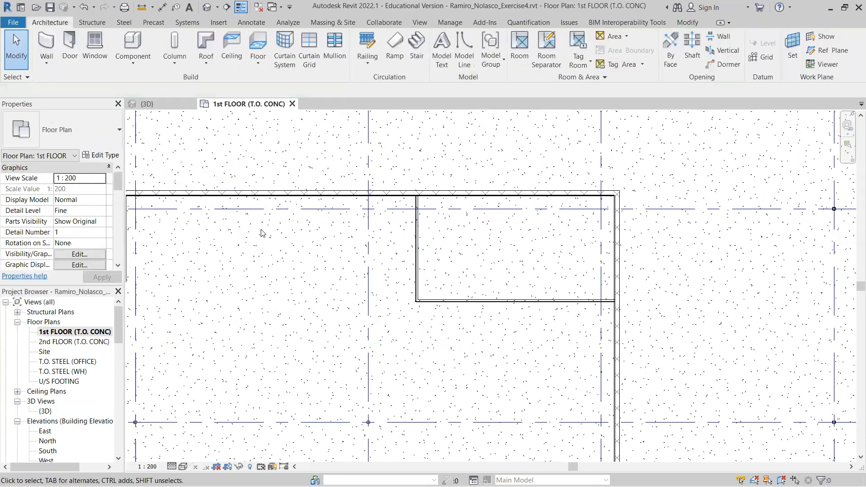
- Draw a vertical W9 Interior - Plumbing Wall from the upper block wall to the horizontal W6 wall, about 5500 from the side block wall
click(50, 45)
click(98, 131)
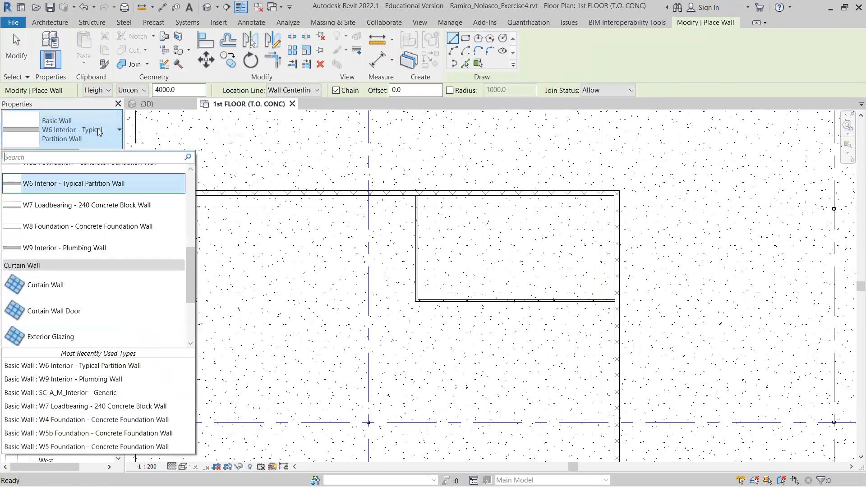
click(100, 248)
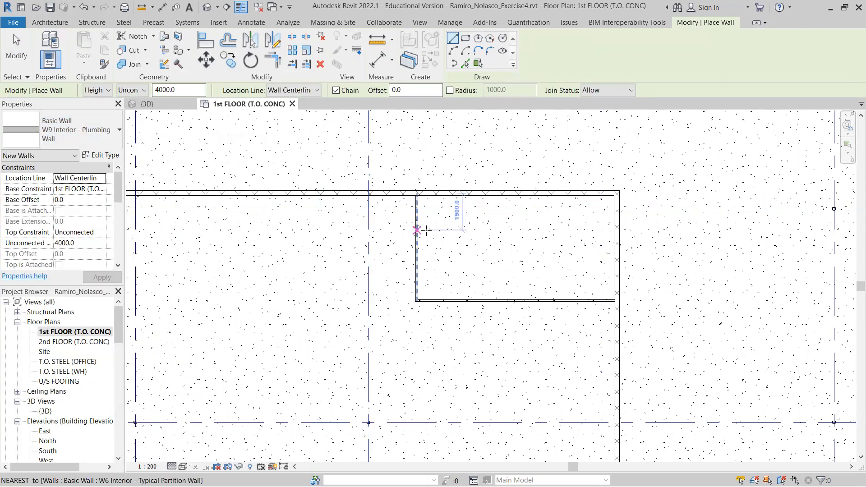
click(510, 197)
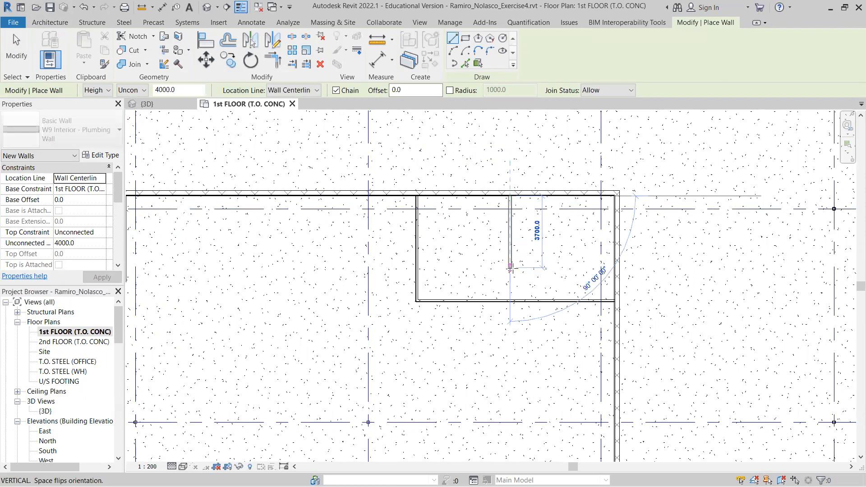
click(511, 301)
key(Escape)
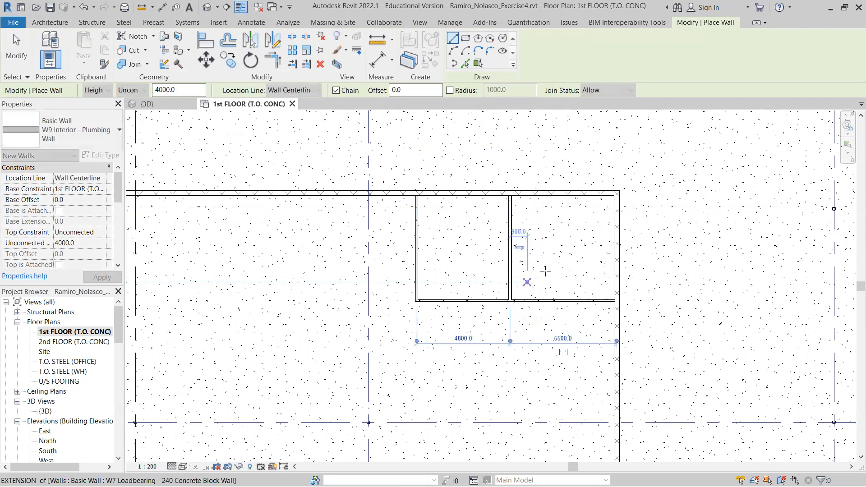
key(Escape)
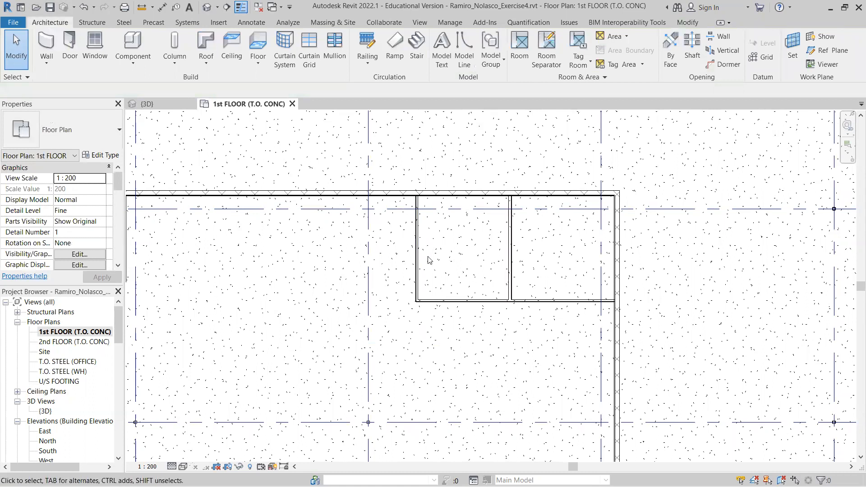
- Review the universal washroom size requirements in CADD30199-EX04.pdf in Adobe Acrobat Reader and return to Revit
key(alt+Tab)
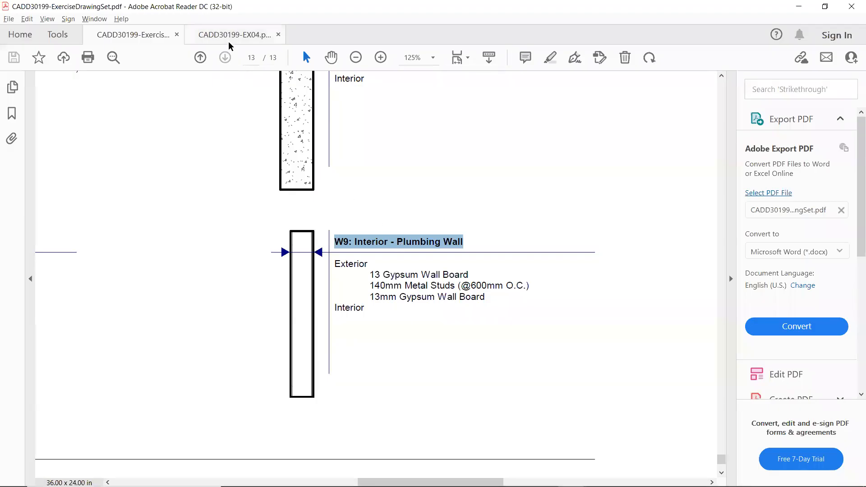
click(228, 40)
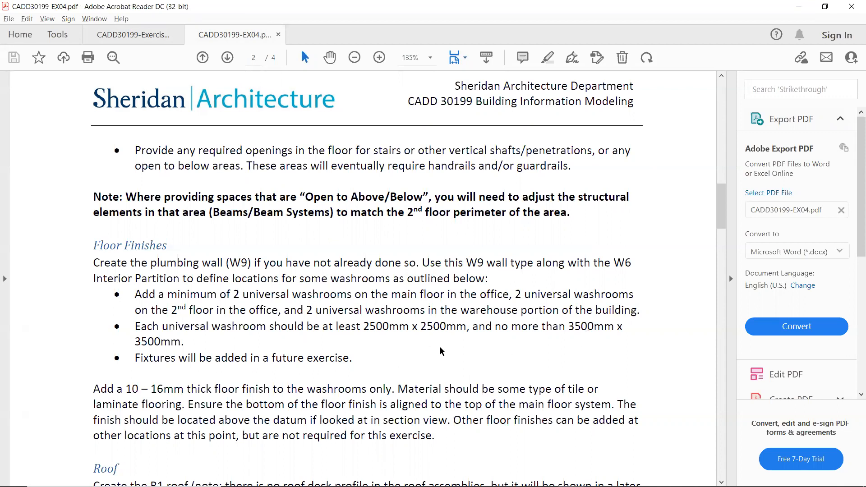
key(alt+Tab)
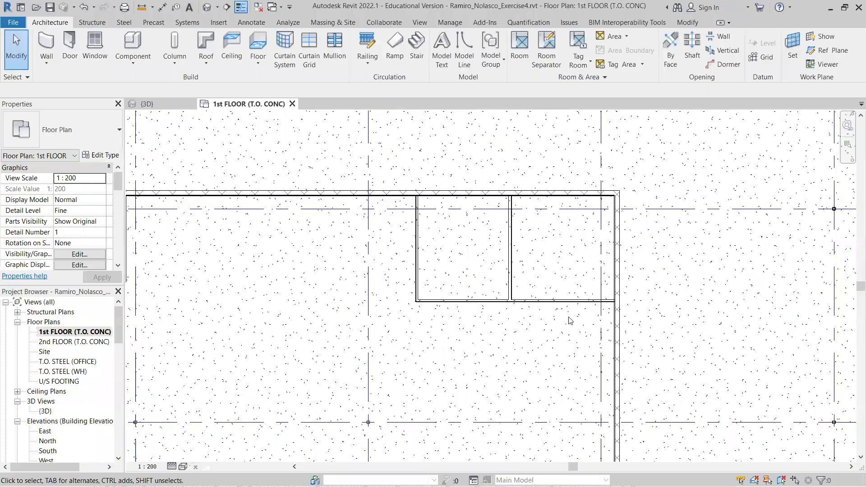
- Set the W9 plumbing wall's distance to the side block wall on its right to 3000
click(510, 260)
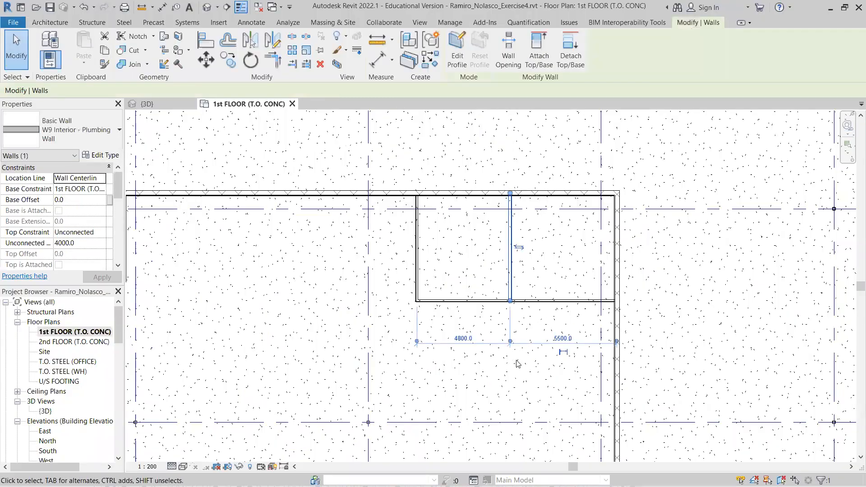
scroll(552, 360, up, 2)
click(568, 334)
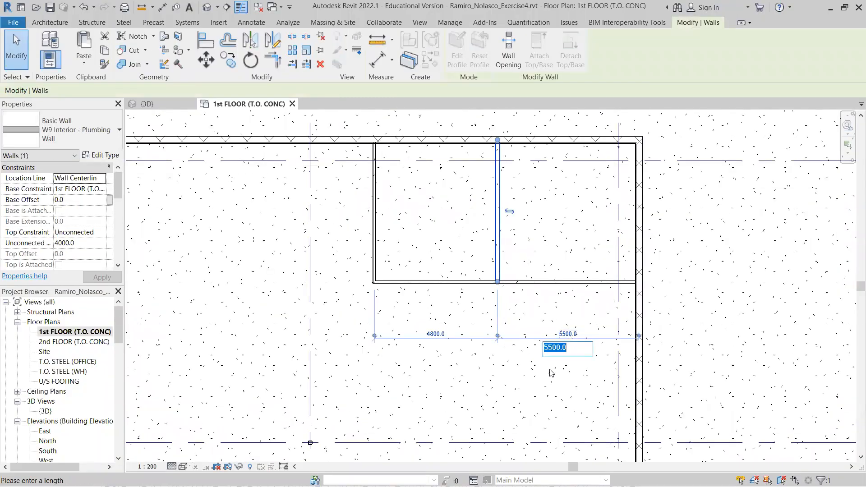
text(3000)
key(Return)
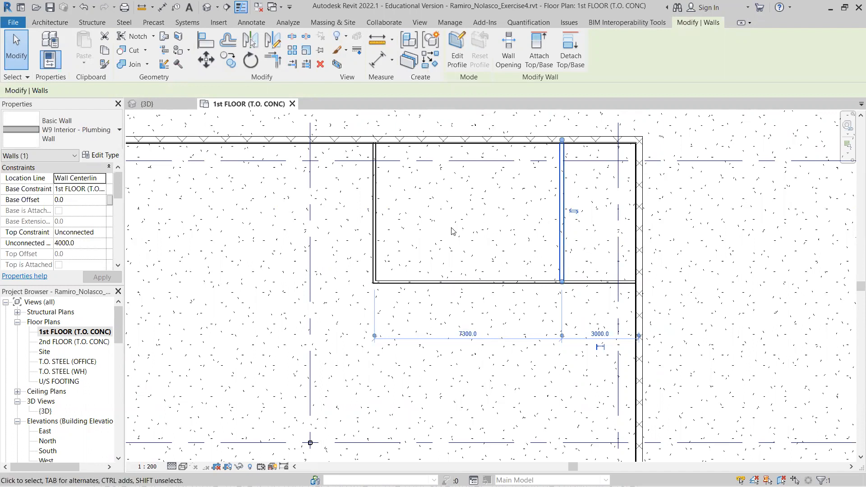
- Set the vertical W6 wall's distance to the W9 plumbing wall to 3000
click(375, 221)
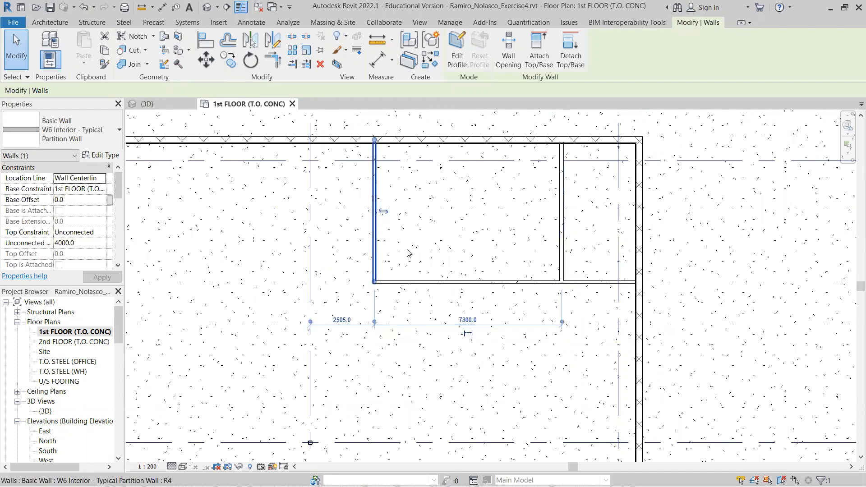
click(463, 322)
text(3000)
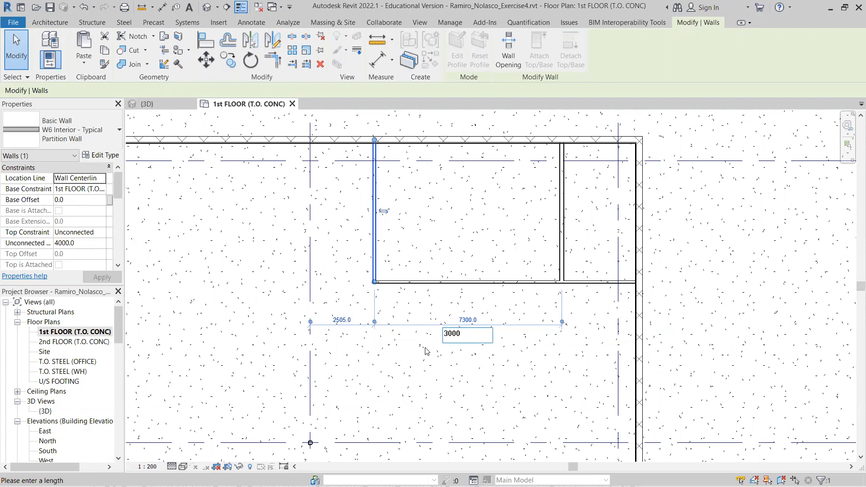
key(Return)
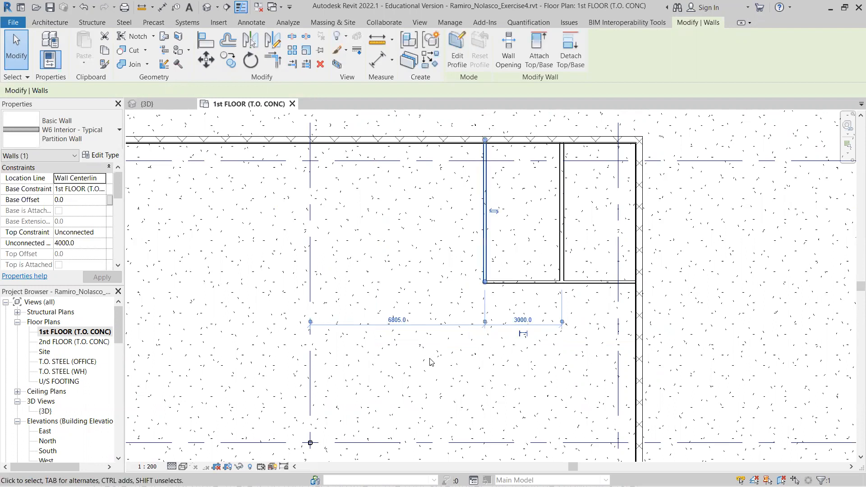
- Set the horizontal W6 wall's distance to the upper block wall to 3000
click(528, 282)
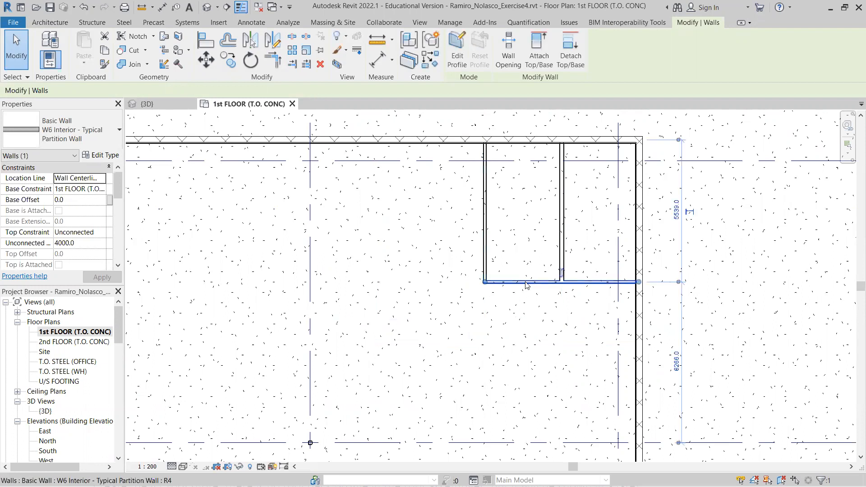
click(676, 210)
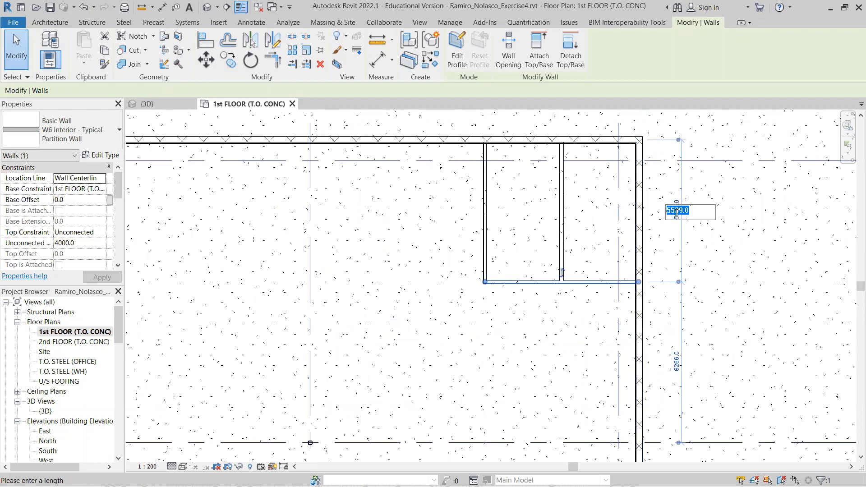
text(3)
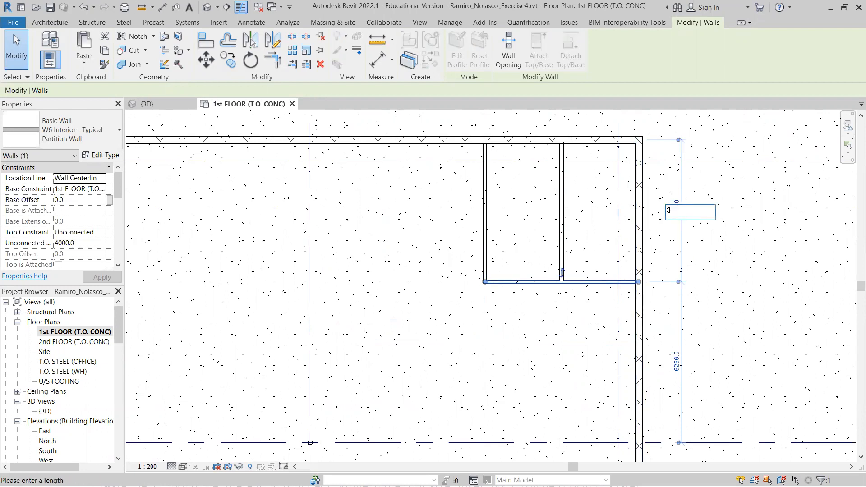
text(000)
key(Return)
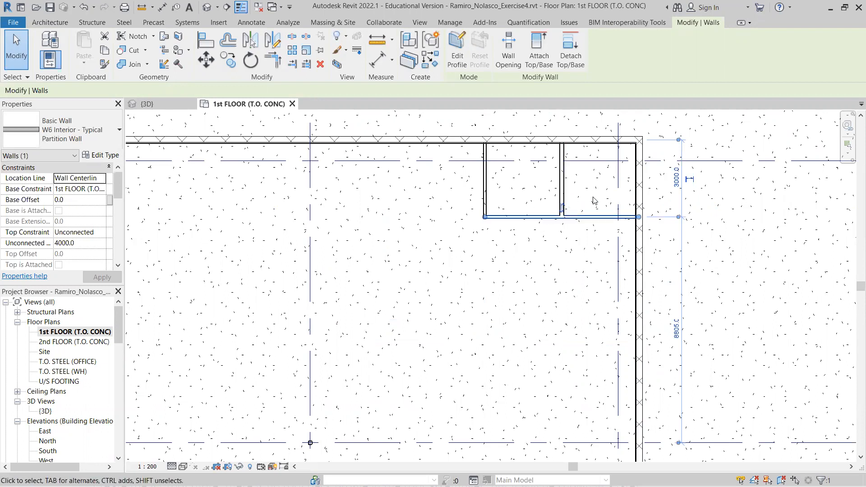
scroll(613, 130, up, 2)
scroll(609, 127, up, 1)
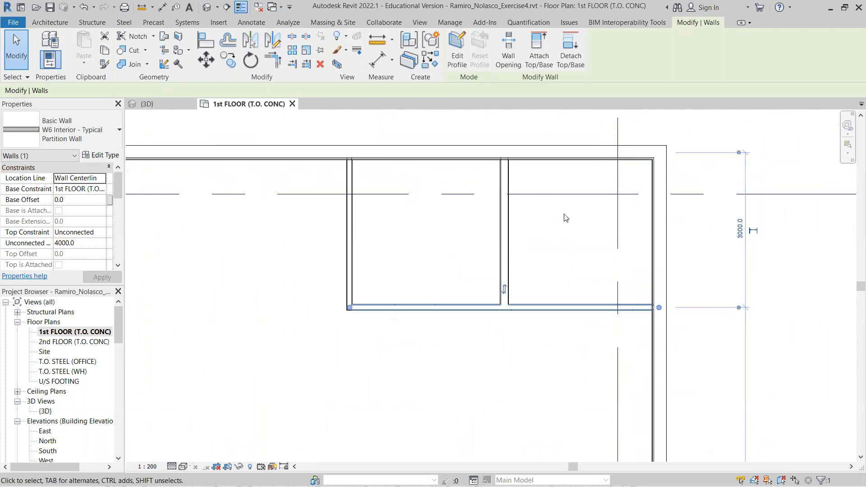